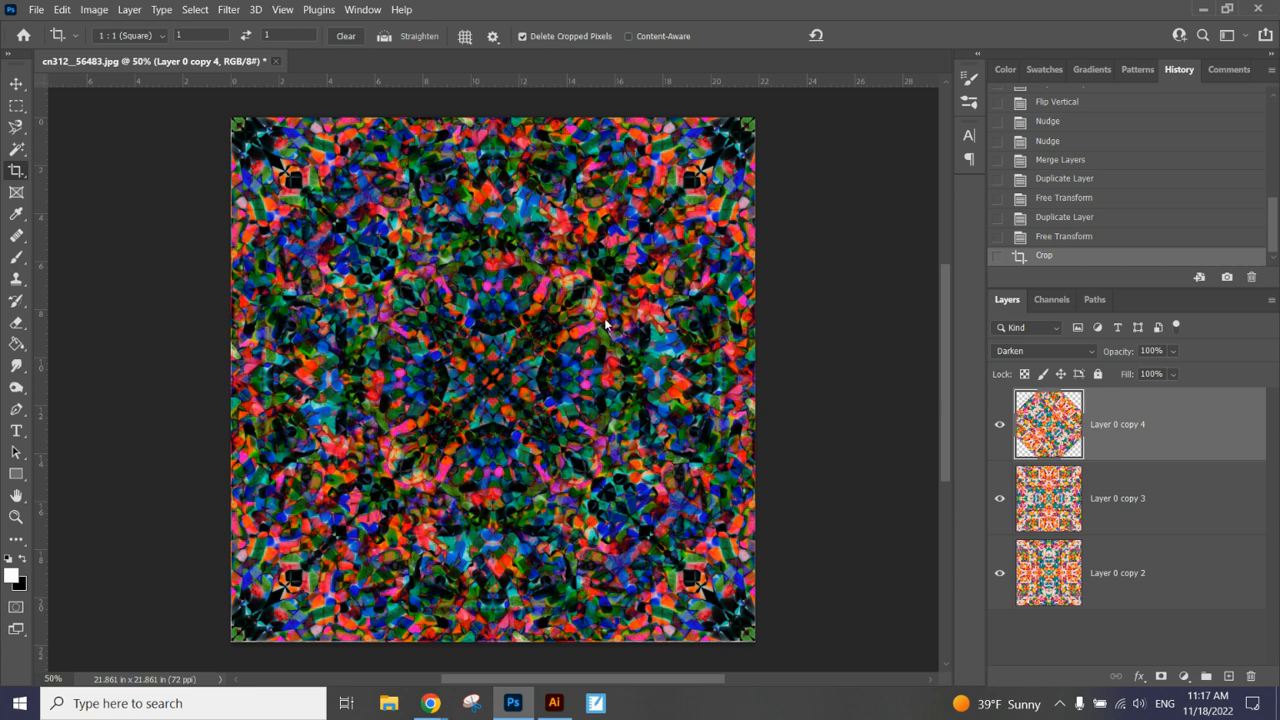
# - Close the finished kaleidoscope document without saving its changes and switch to the Chrome window with the sample slides
pyautogui.click(276, 61)
pyautogui.click(672, 274)
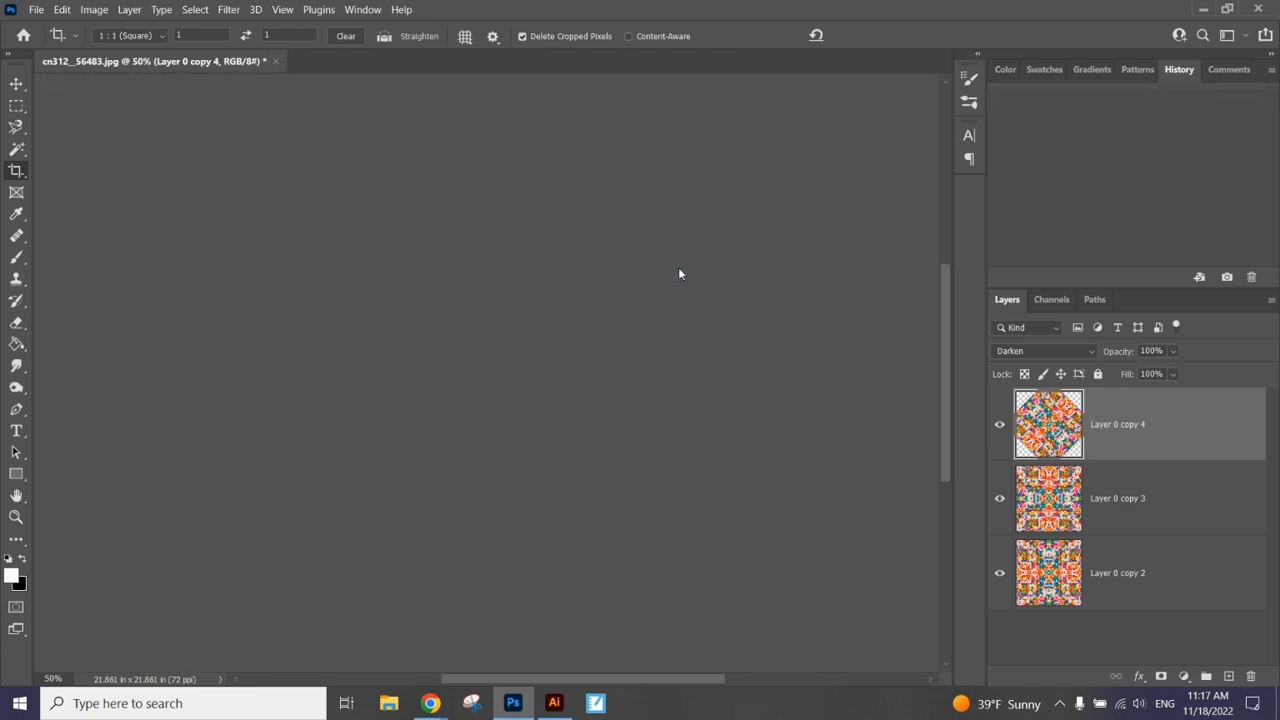
pyautogui.moveTo(430, 702)
pyautogui.click(373, 660)
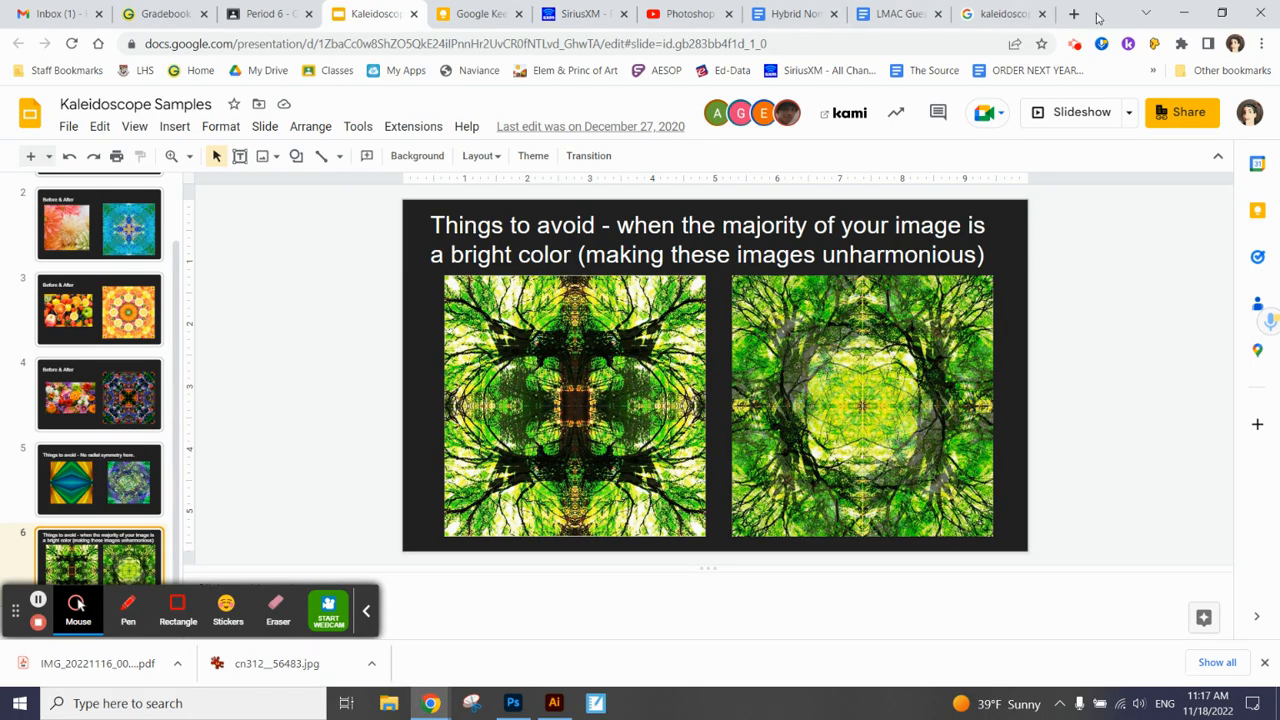
# - Replace the kaleidoscope search with a Google search for "sprinkles" and show the image results
pyautogui.click(1000, 14)
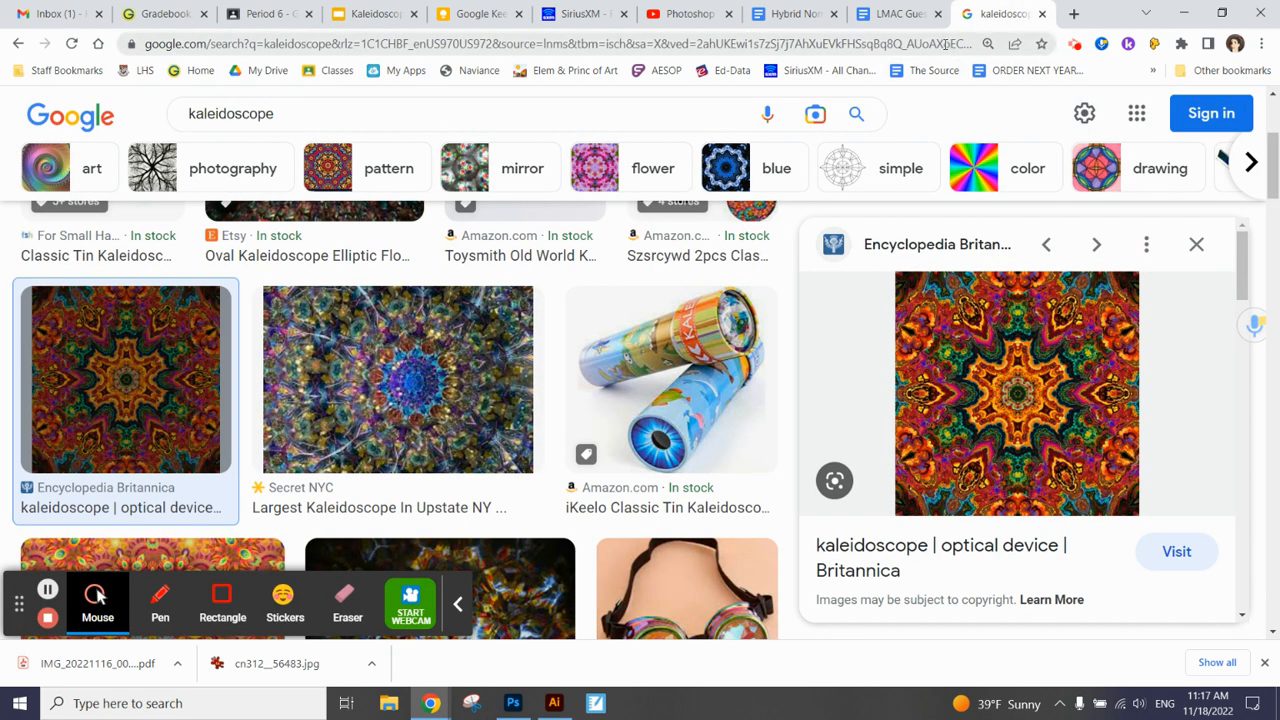
pyautogui.click(946, 44)
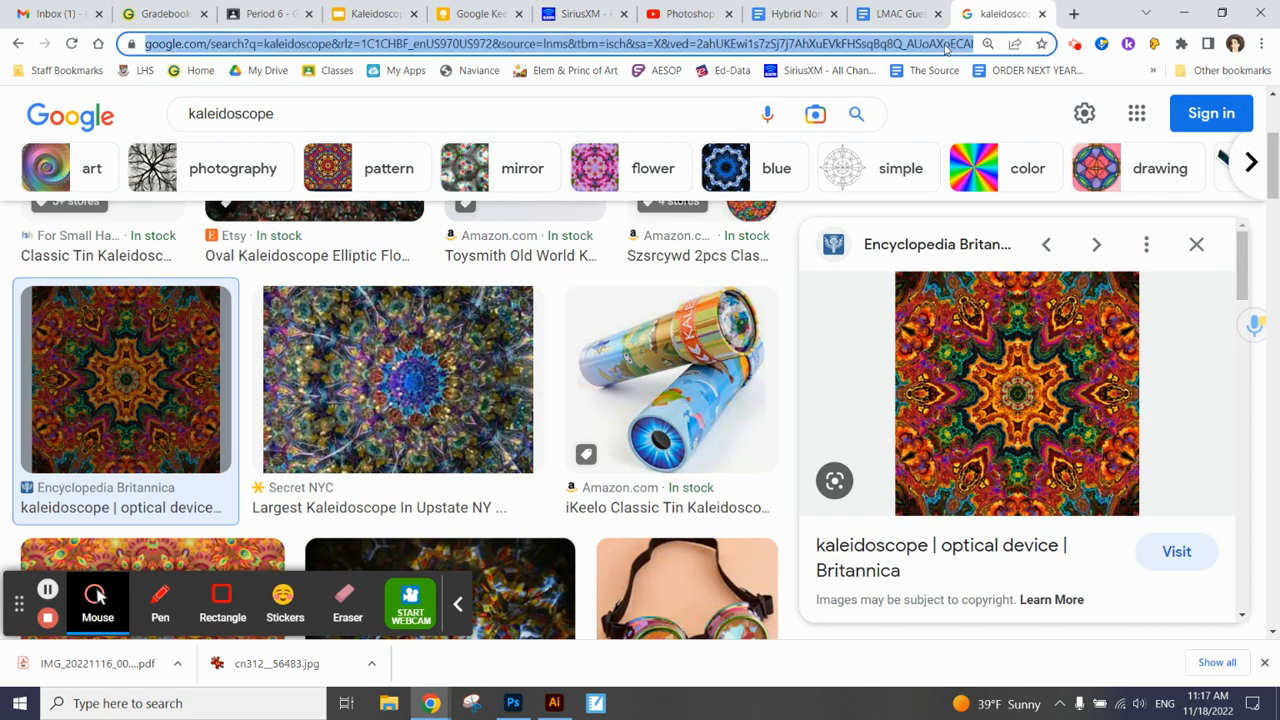
pyautogui.write('spr')
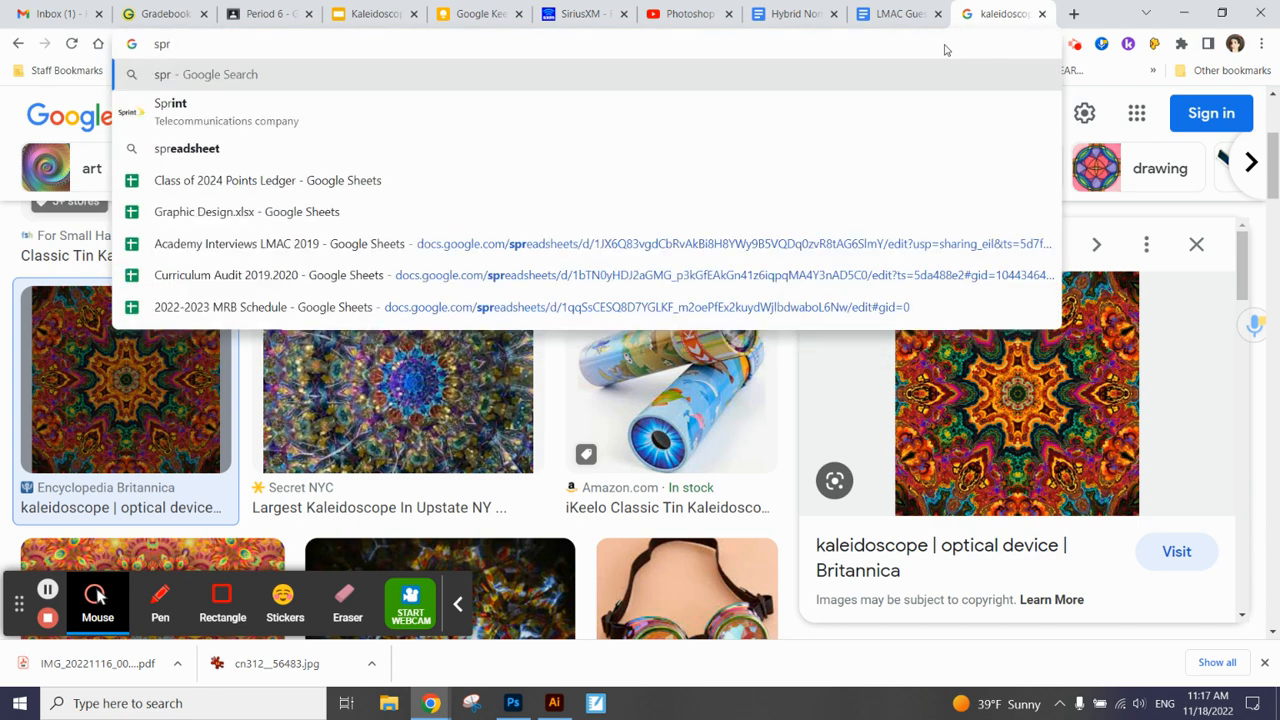
pyautogui.write('inkles')
pyautogui.press('Return')
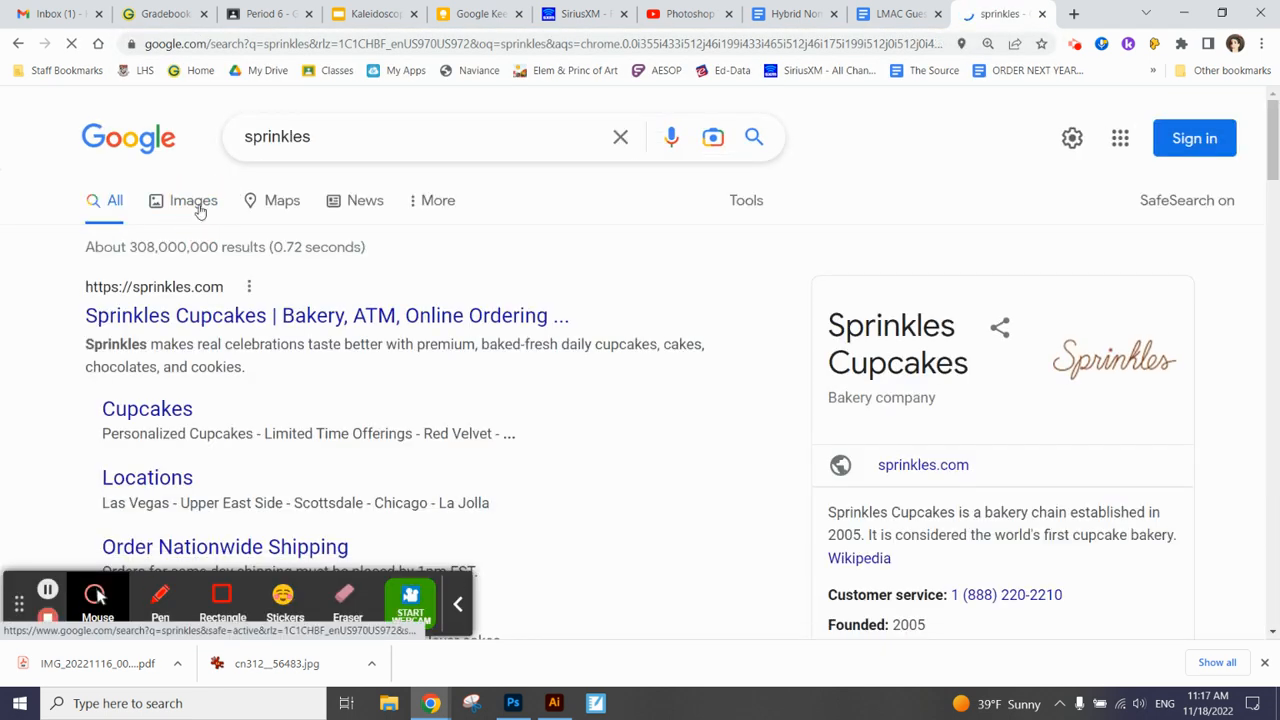
pyautogui.click(197, 207)
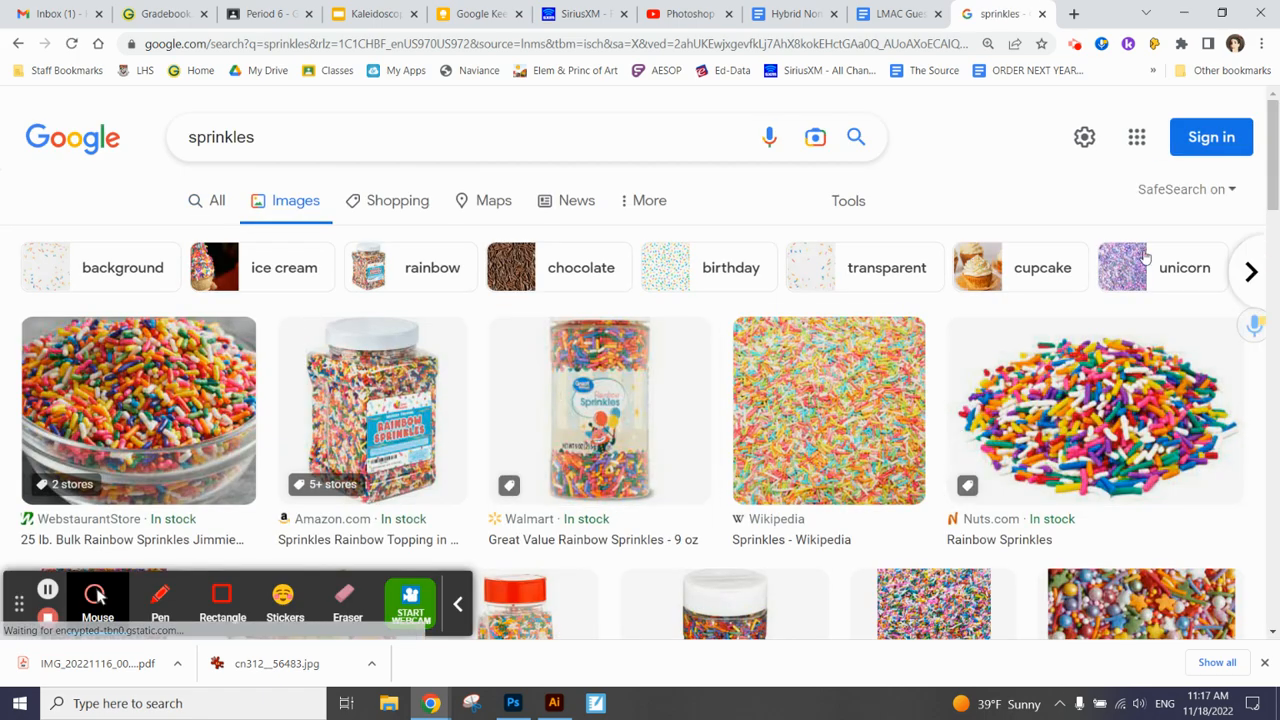
# - Preview the Etsy classic rainbow sprinkles image from the results and bring up its saving options
pyautogui.moveTo(1270, 135); pyautogui.dragTo(1276, 234)
pyautogui.click(1176, 460)
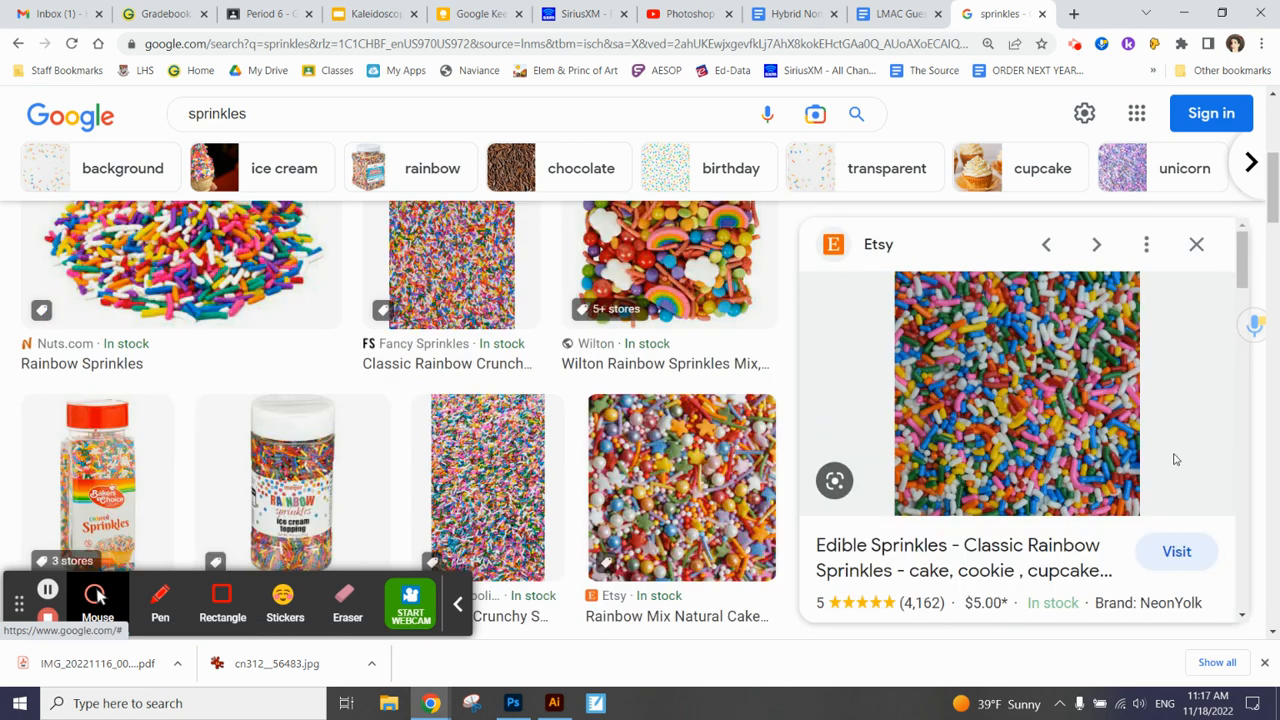
pyautogui.rightClick(935, 392)
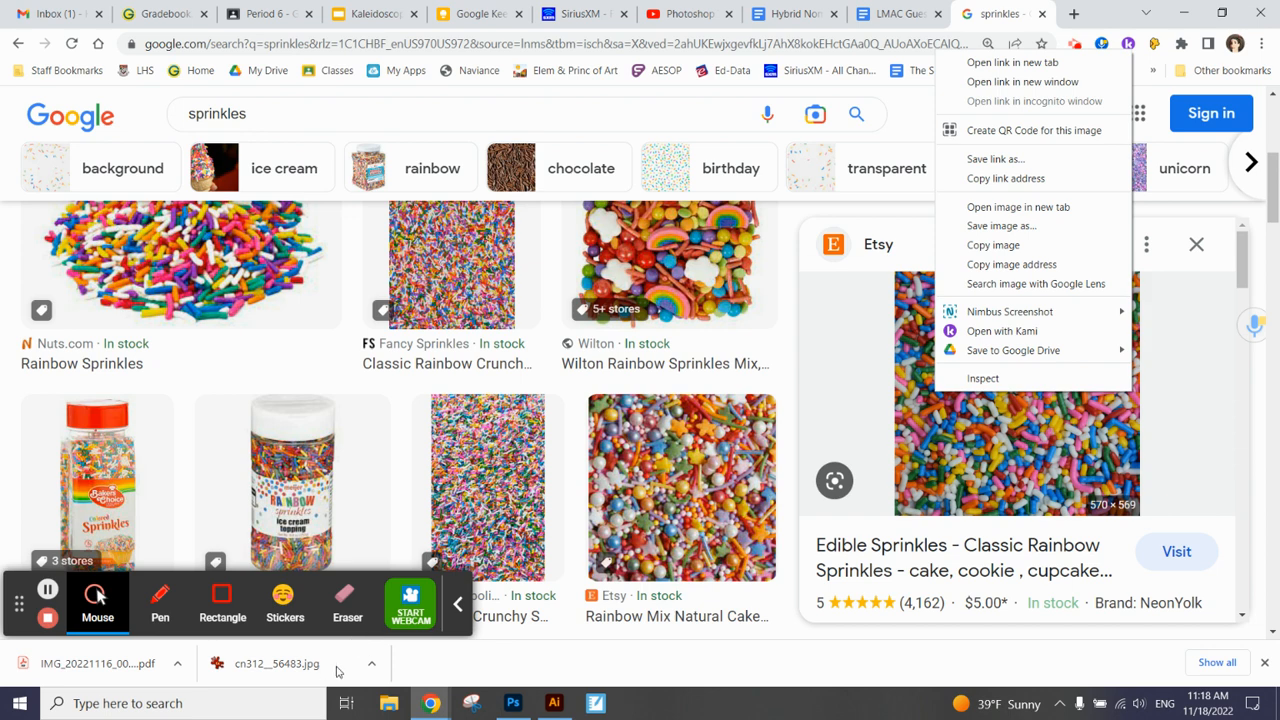
# - Open the downloaded cn312__56483.jpg in Photoshop and unlock its Background layer
pyautogui.moveTo(322, 672); pyautogui.dragTo(494, 134)
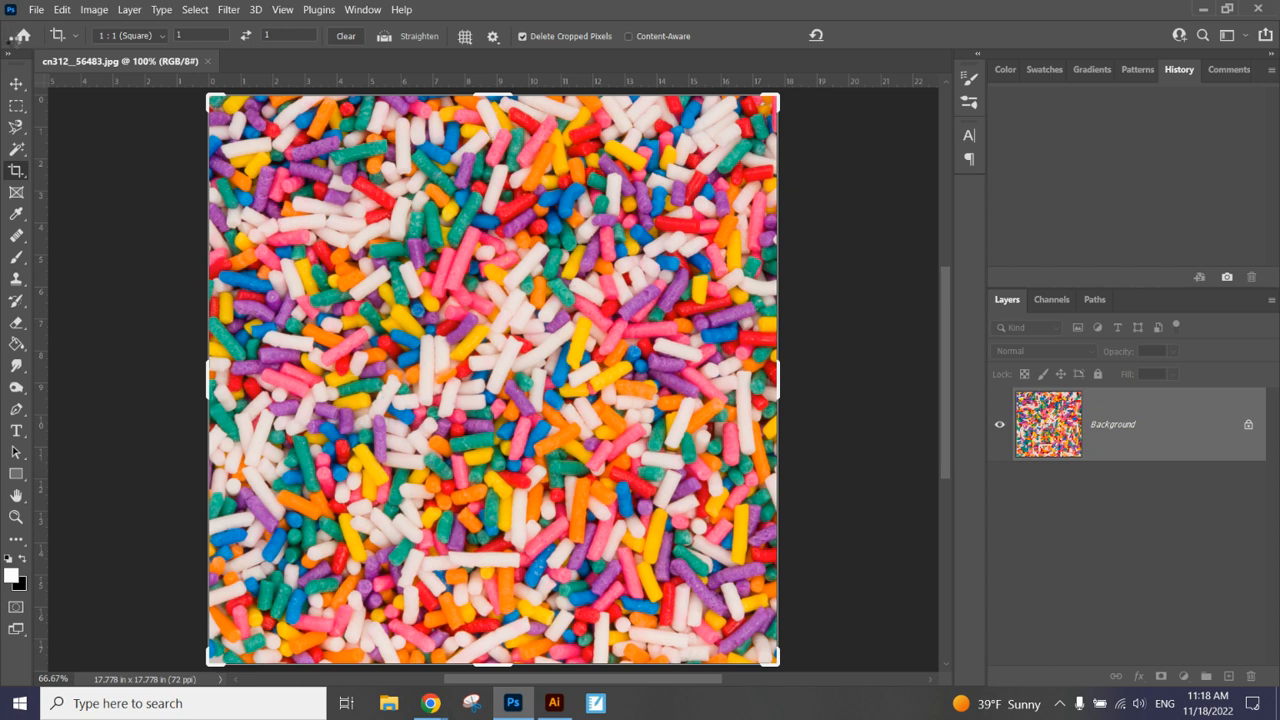
pyautogui.click(16, 83)
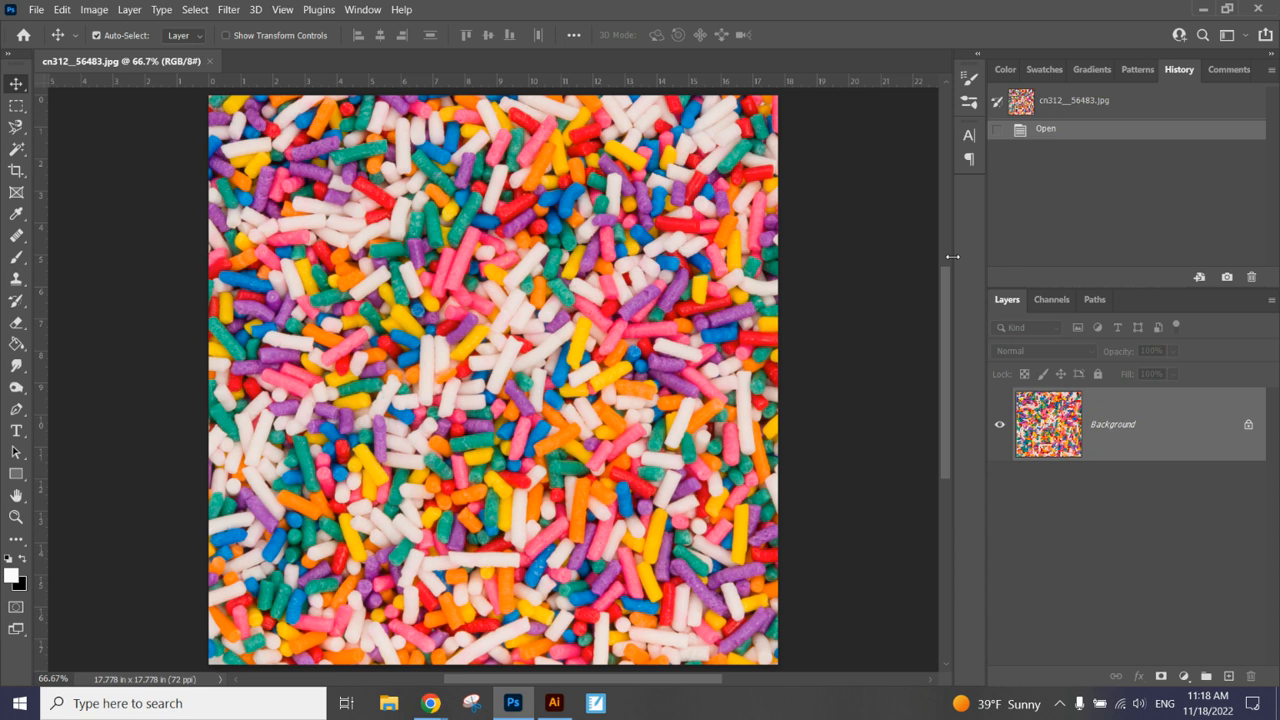
pyautogui.click(1248, 427)
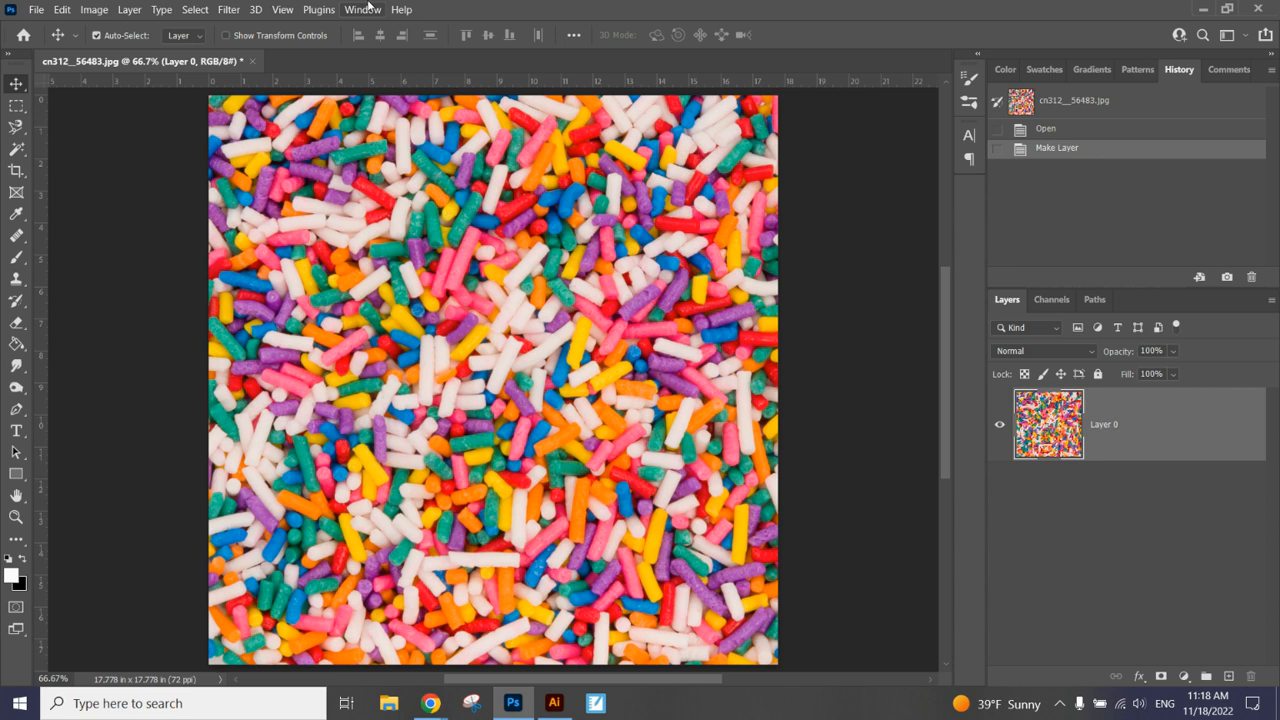
# - Crop the image with a 1:1 (Square) ratio to its lower-left portion, about 10 in on each side
pyautogui.click(17, 171)
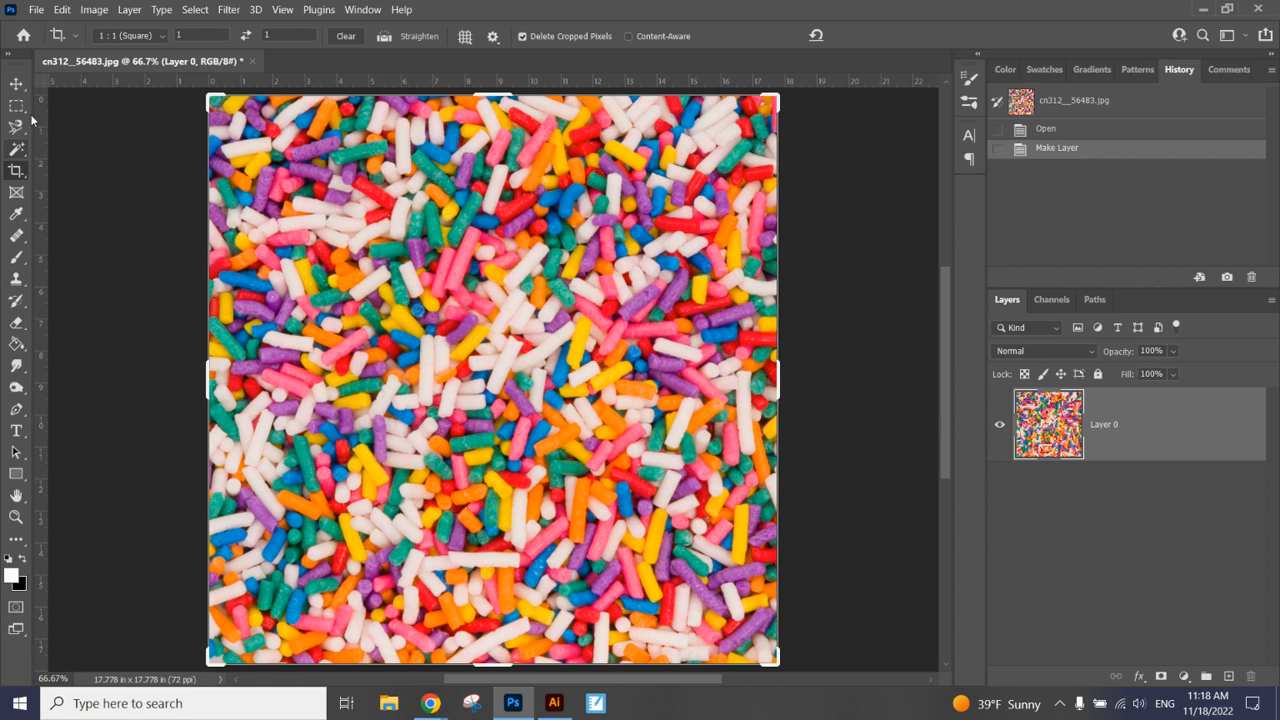
pyautogui.click(139, 36)
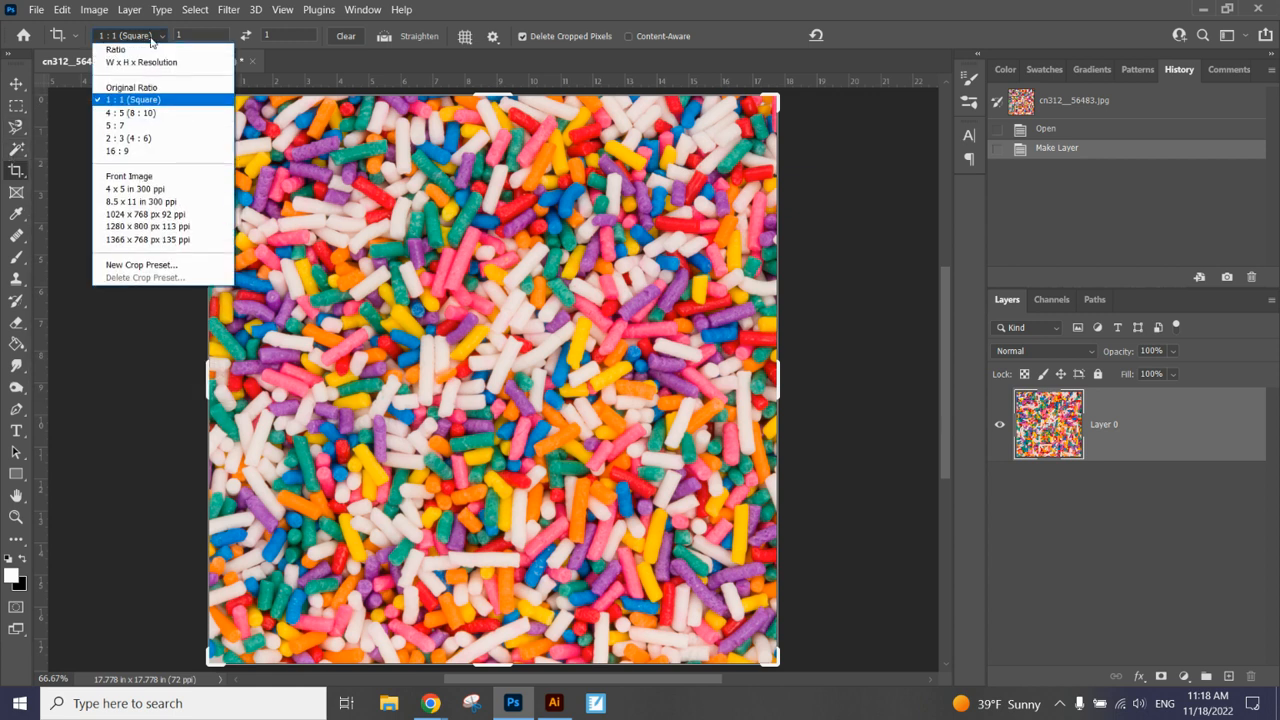
pyautogui.click(155, 104)
pyautogui.moveTo(778, 98); pyautogui.dragTo(637, 222)
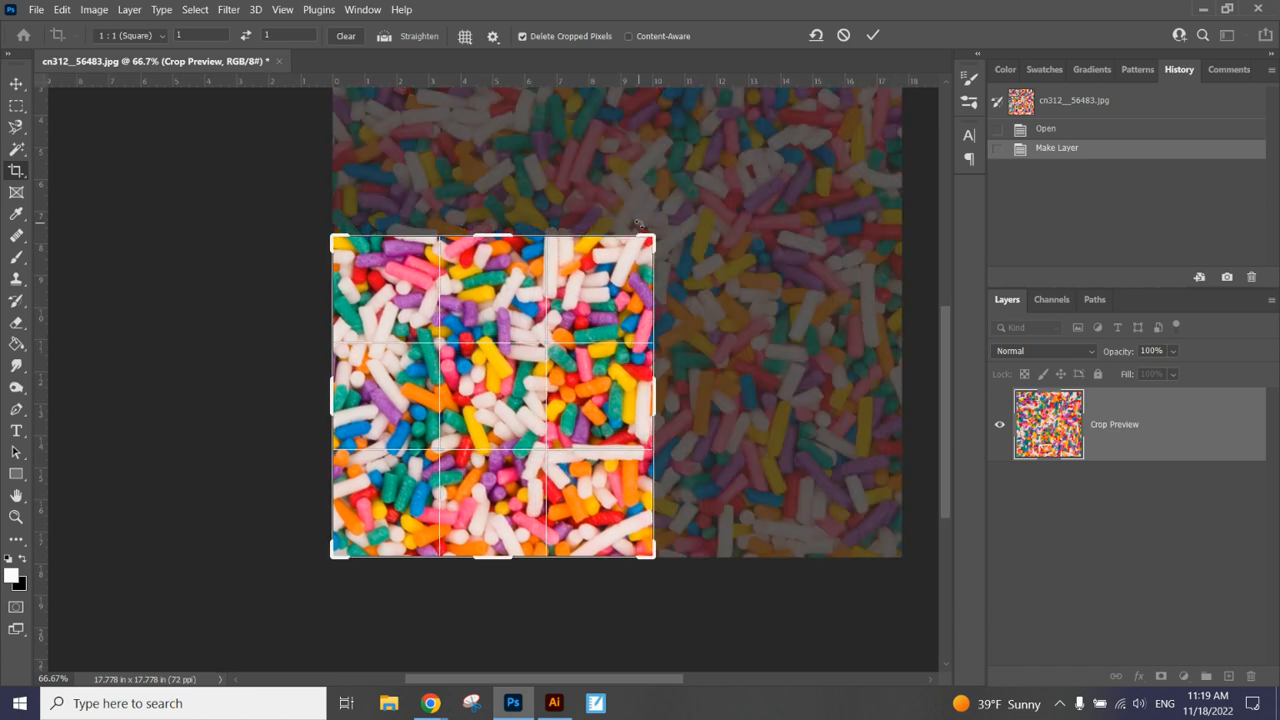
pyautogui.press('Return')
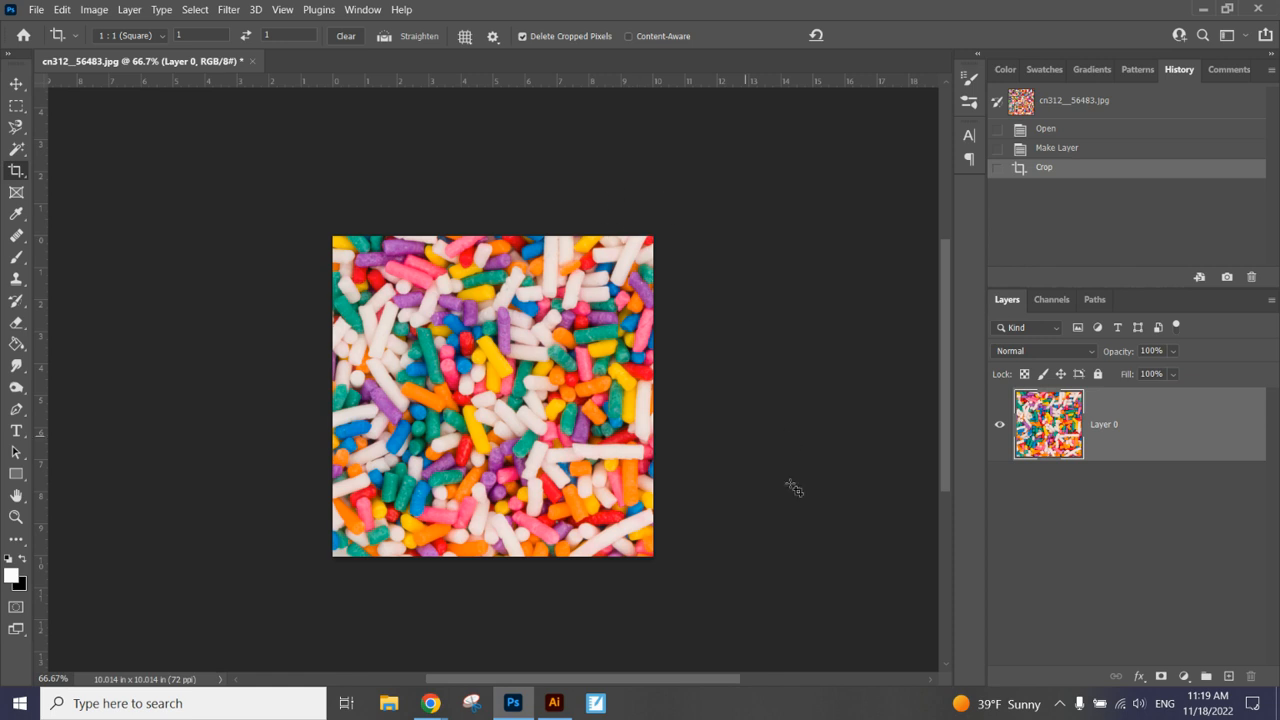
# - Set the canvas width to 200 percent with the height at 100 percent, anchored at the upper right
pyautogui.hotkey('ctrl', '1')
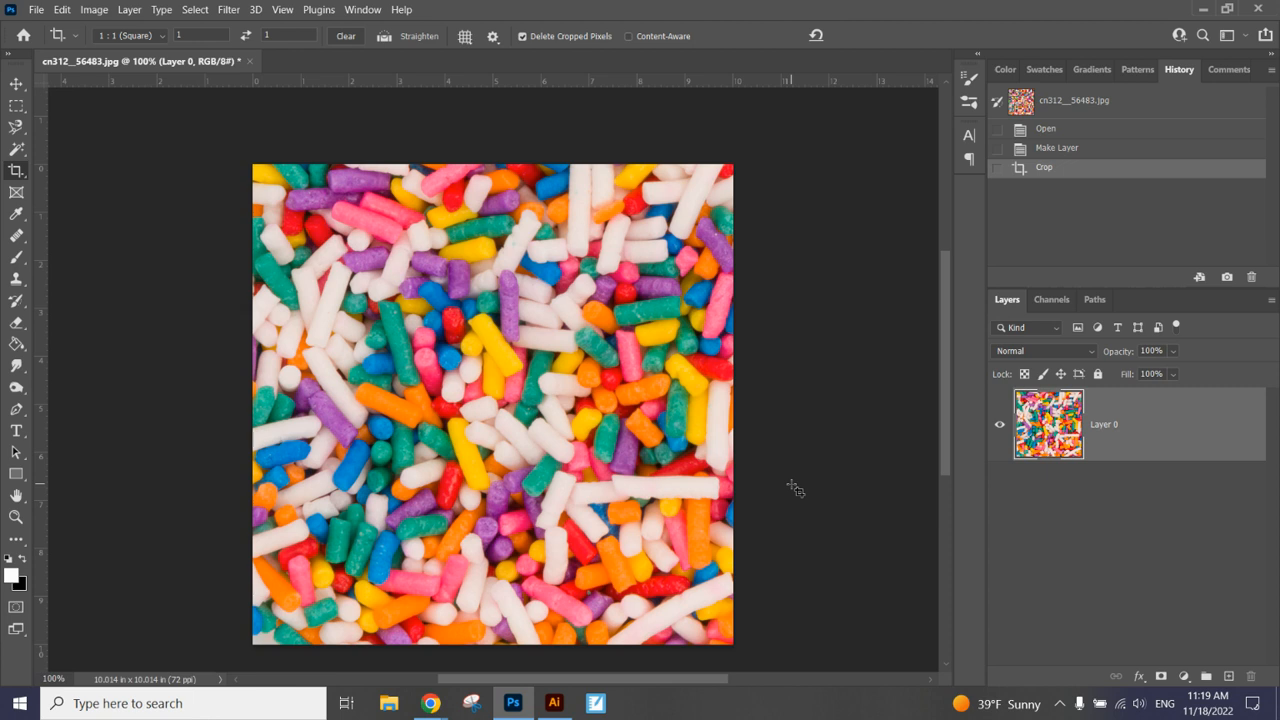
pyautogui.click(97, 10)
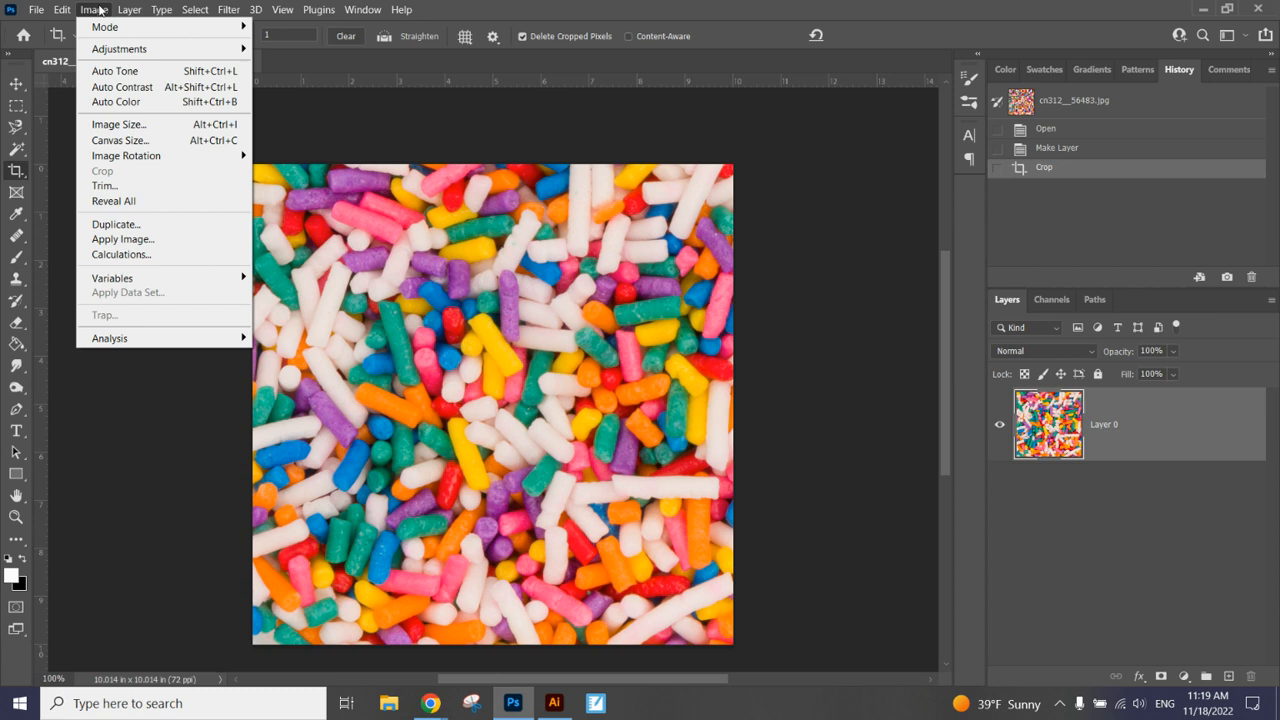
pyautogui.click(130, 140)
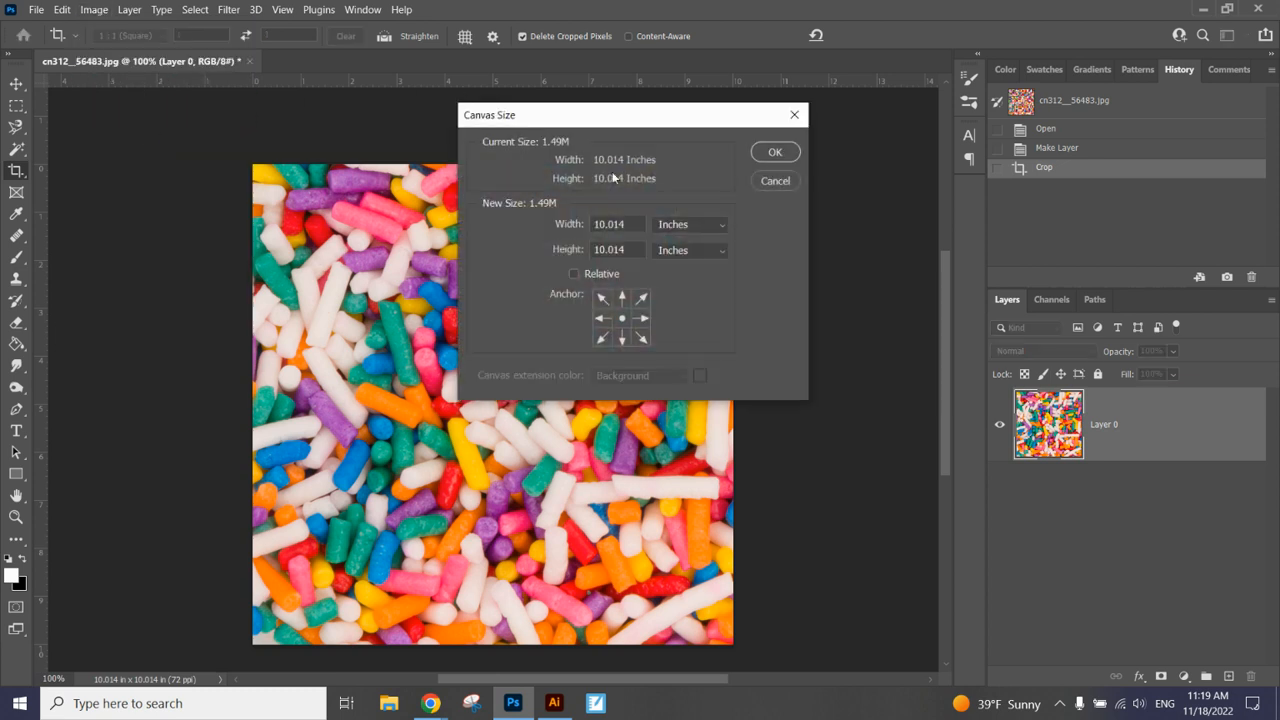
pyautogui.click(675, 232)
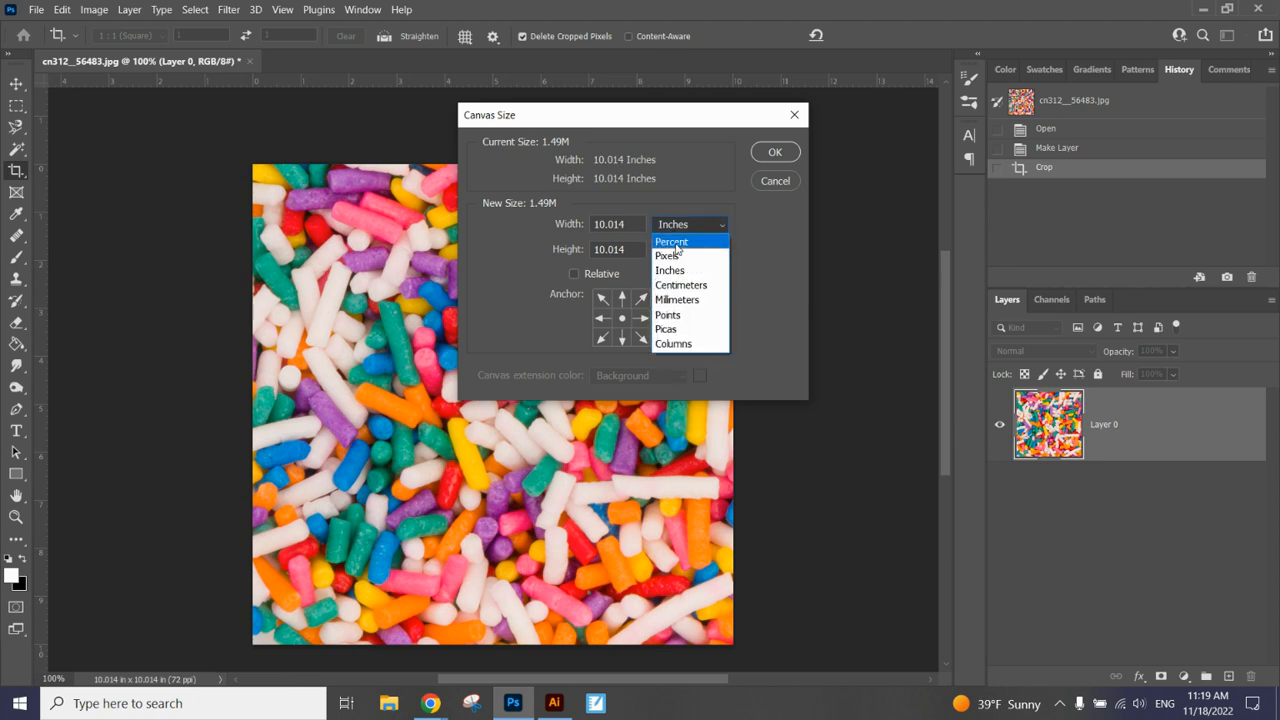
pyautogui.click(672, 242)
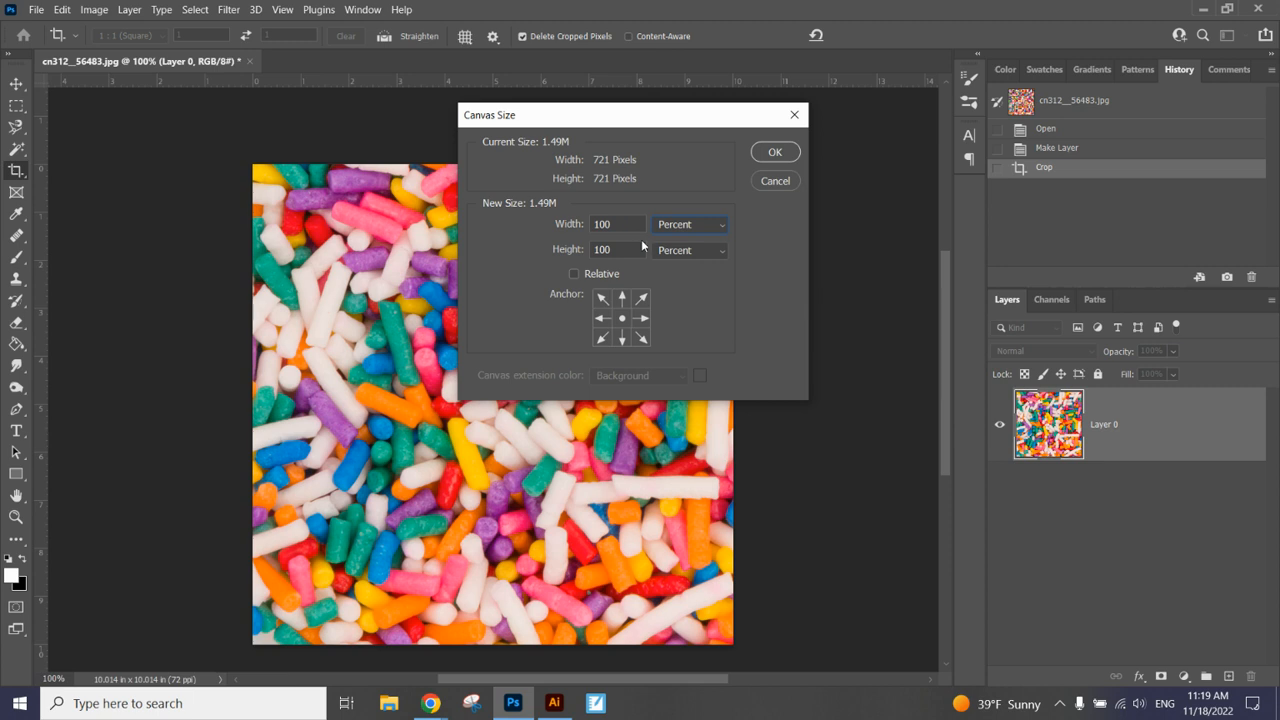
pyautogui.moveTo(612, 224); pyautogui.dragTo(547, 225)
pyautogui.write('200')
pyautogui.click(643, 299)
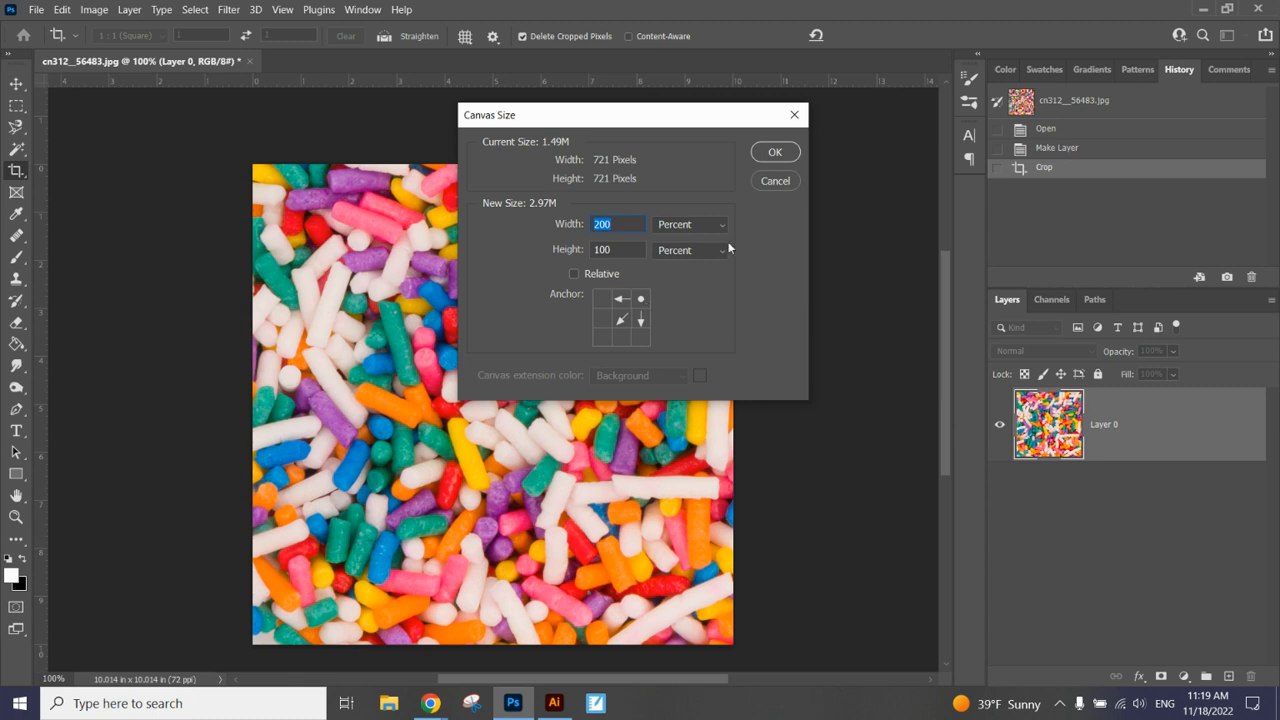
pyautogui.click(775, 152)
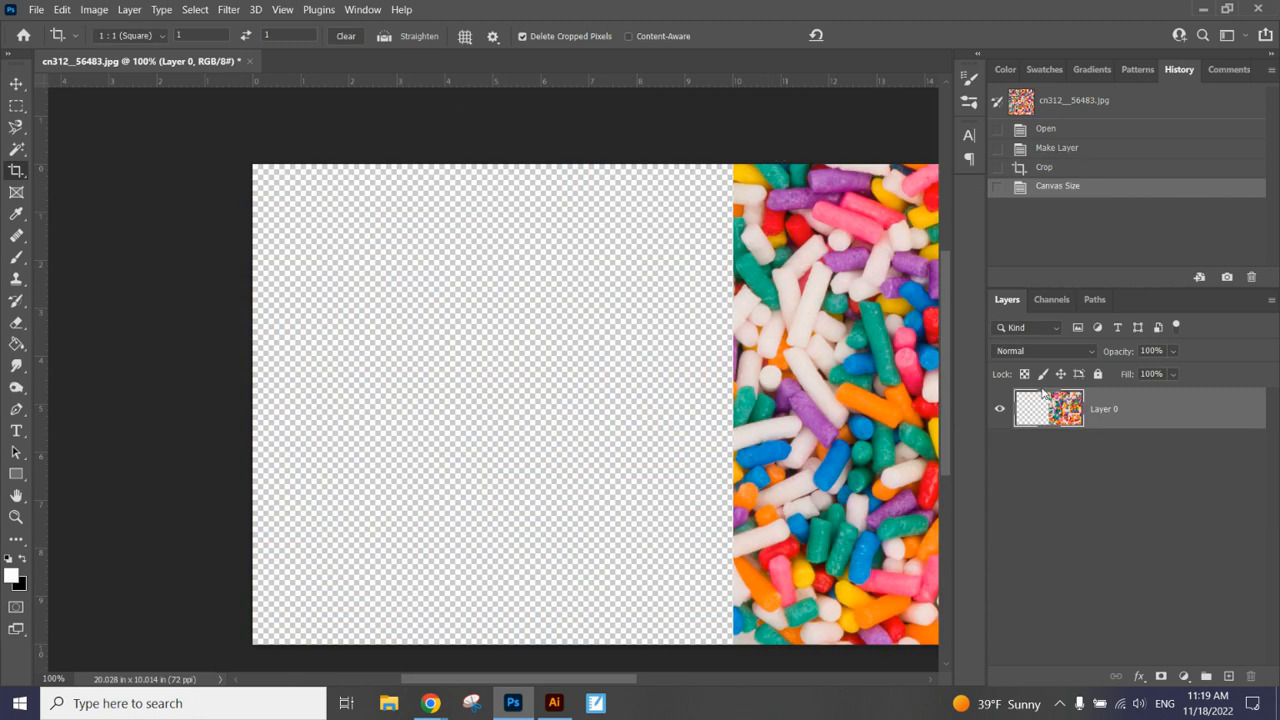
# - Duplicate Layer 0 under the default copy name
pyautogui.hotkey('ctrl', '-')
pyautogui.hotkey('ctrl', '-')
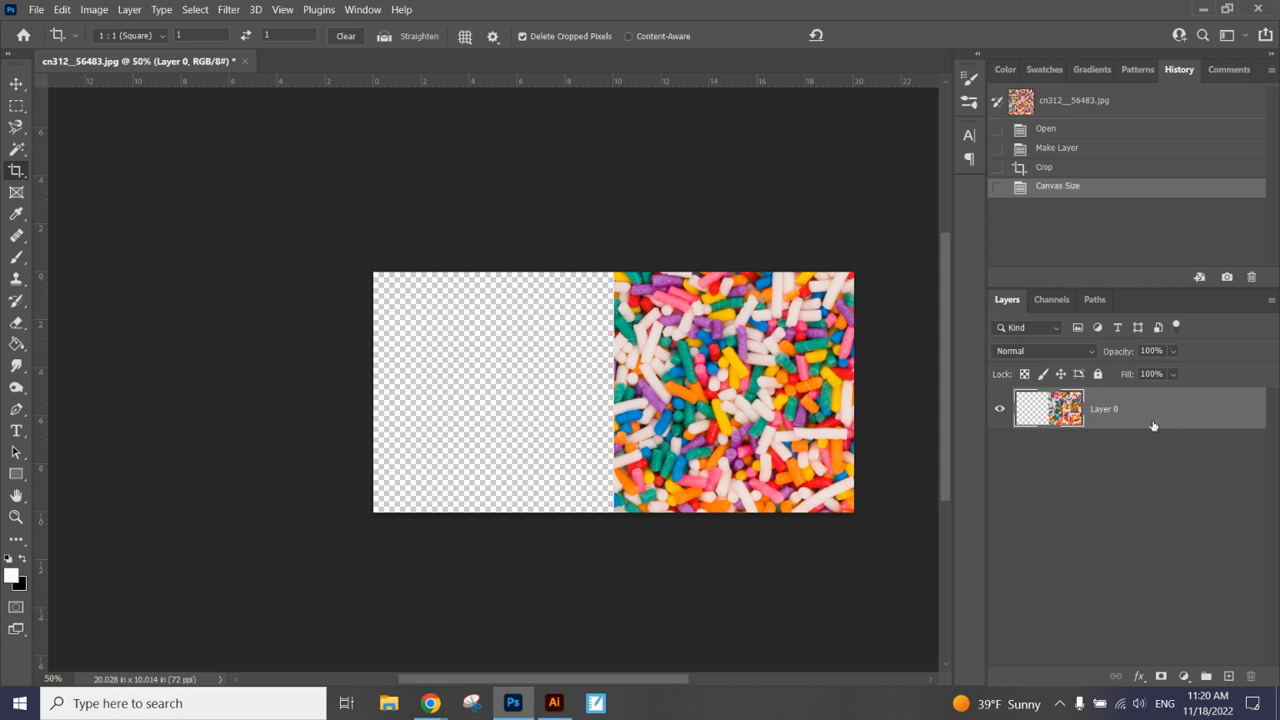
pyautogui.rightClick(1098, 412)
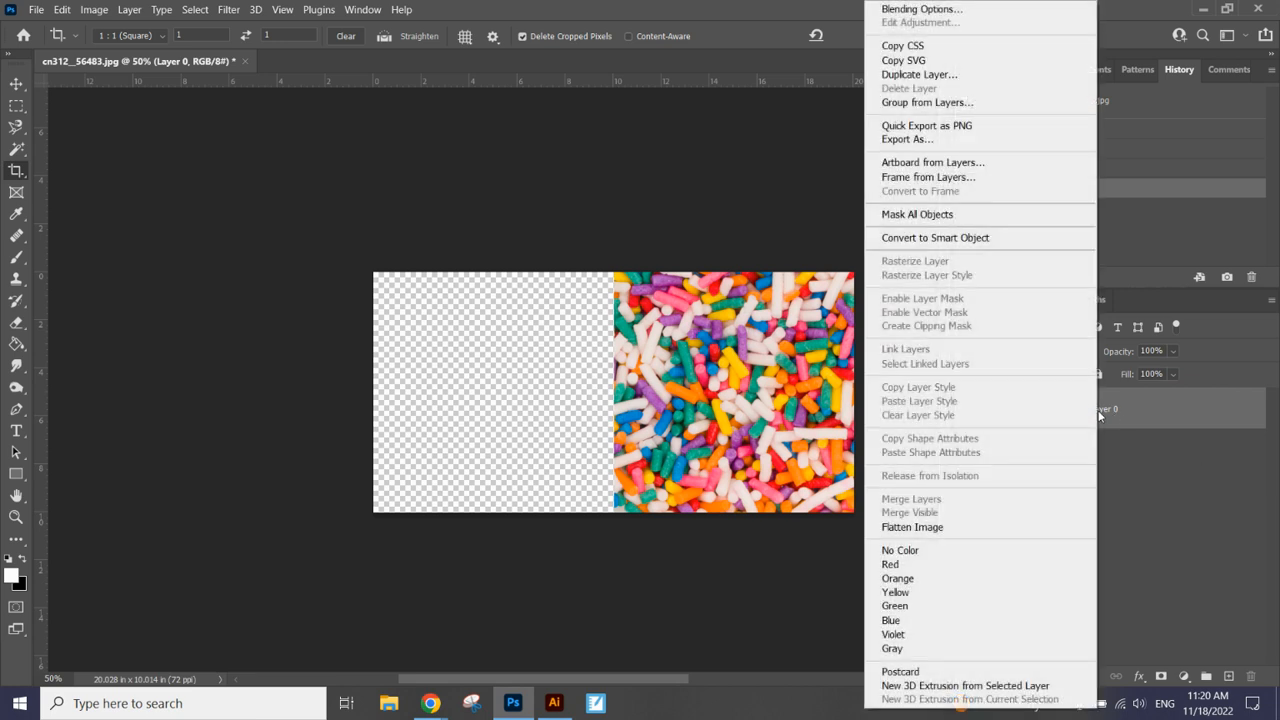
pyautogui.click(946, 76)
pyautogui.click(780, 190)
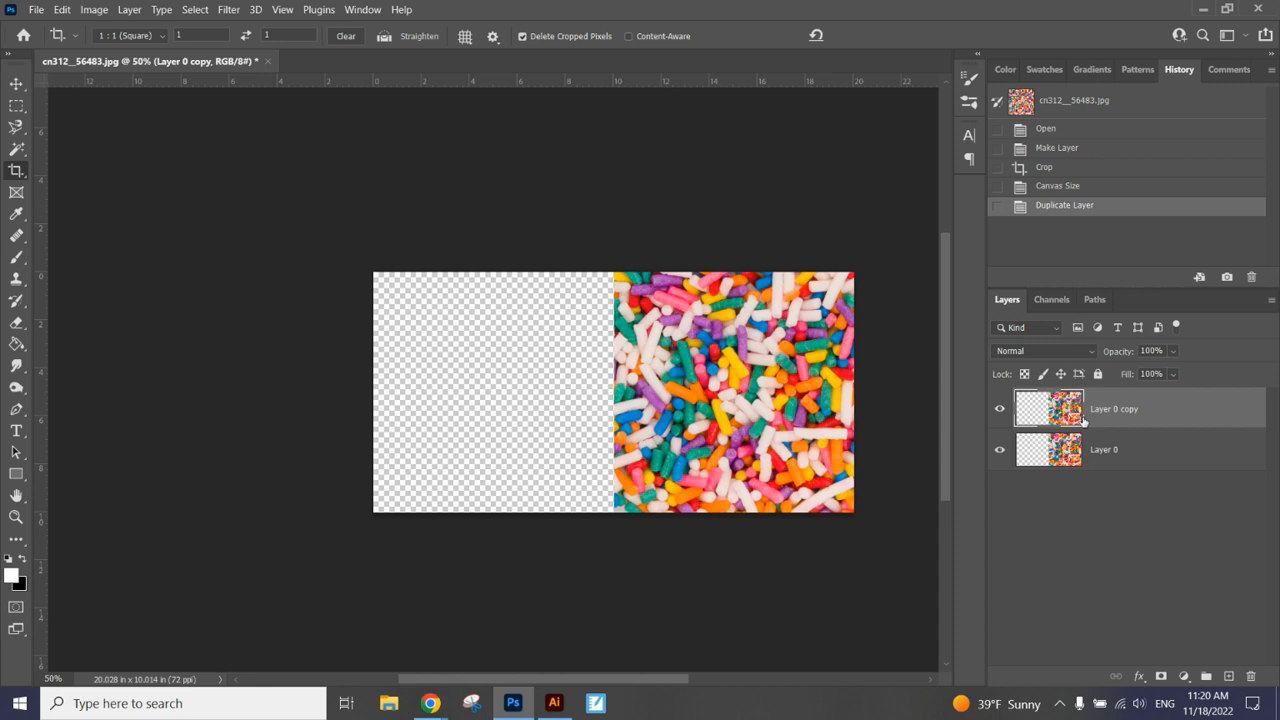
# - Flip the layer copy horizontally and move it into the empty left half of the canvas, flush with the original
pyautogui.click(62, 11)
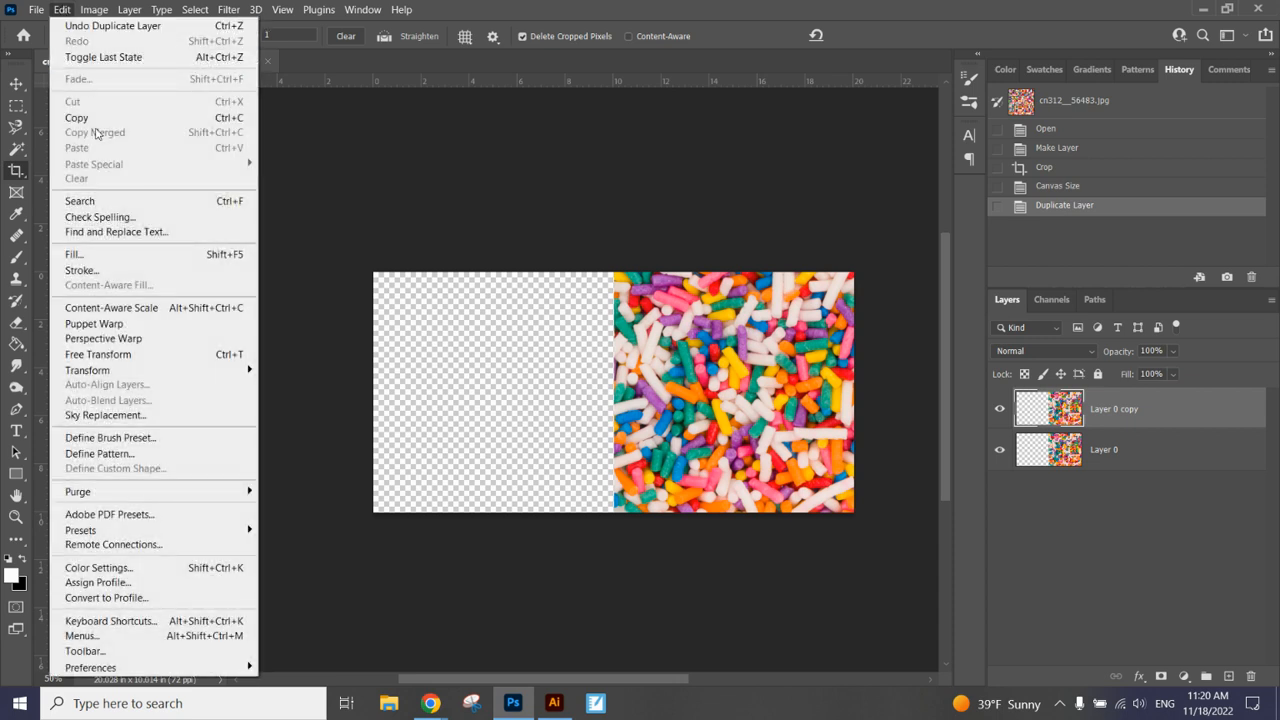
pyautogui.moveTo(122, 371)
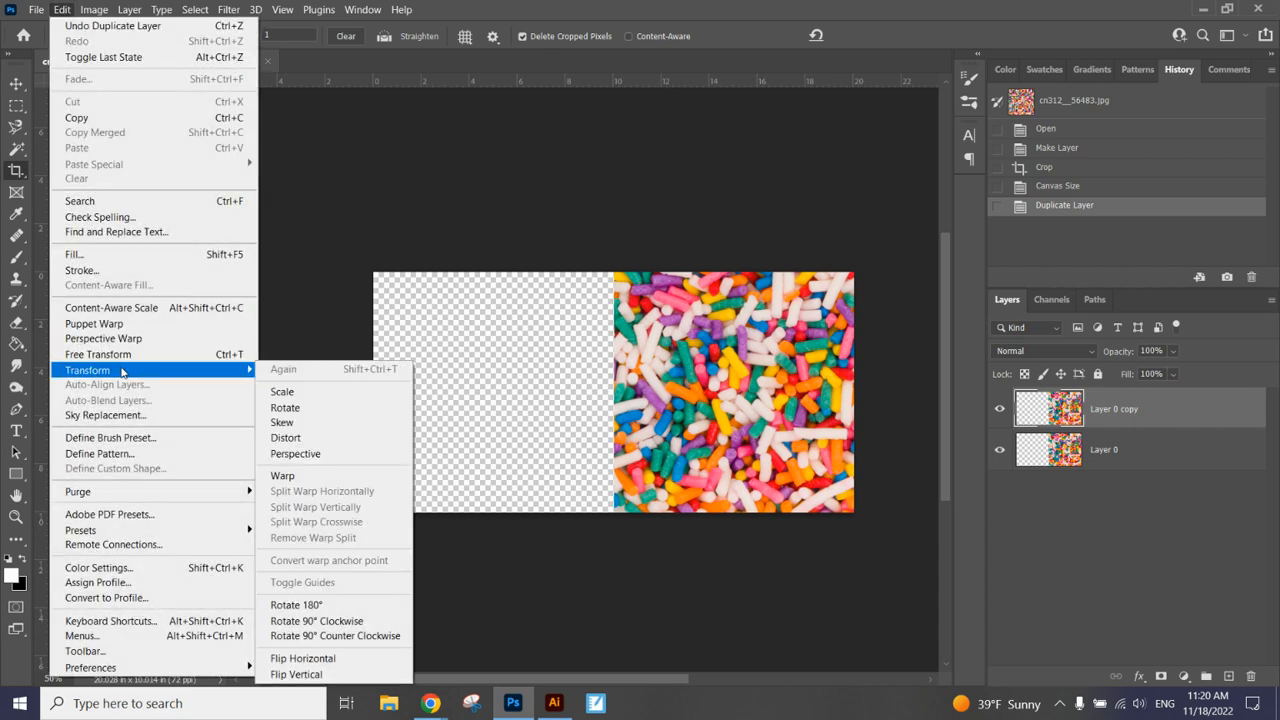
pyautogui.click(376, 660)
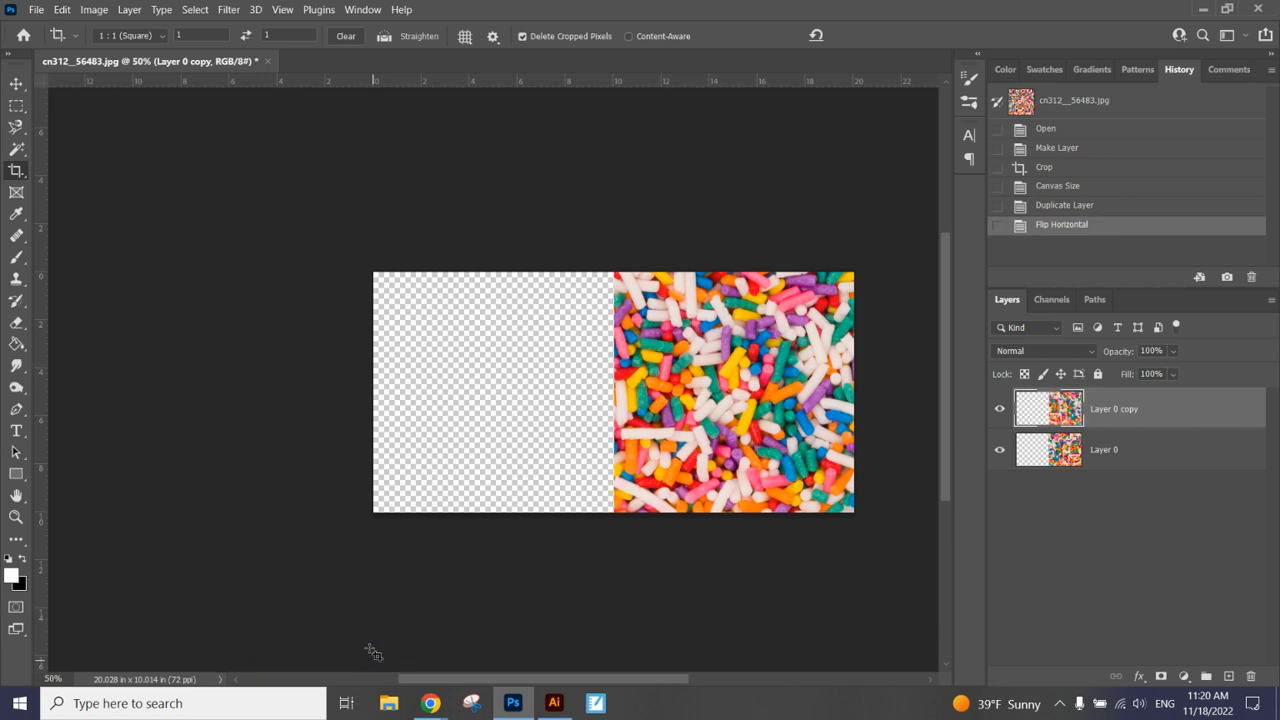
pyautogui.click(16, 83)
pyautogui.moveTo(649, 358); pyautogui.dragTo(425, 360)
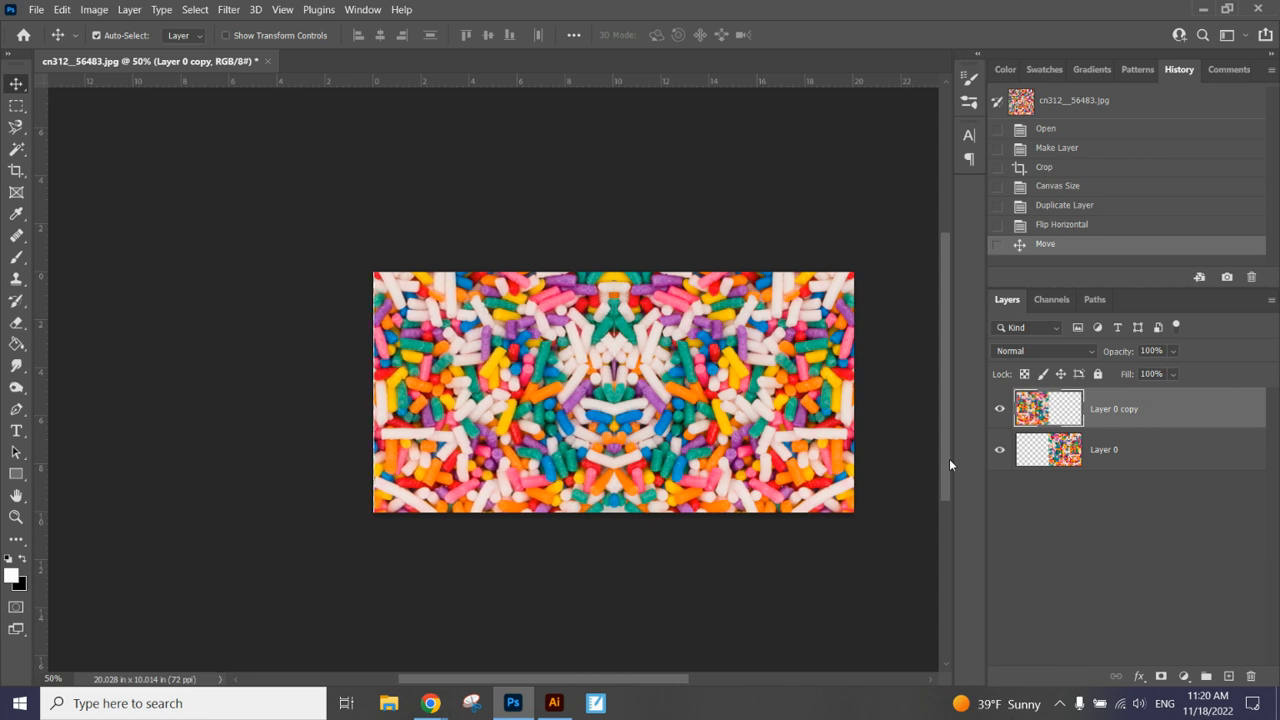
# - Check the seam between the mirrored halves, select Layer 0 and its copy, and merge them into one layer
pyautogui.hotkey('ctrl', '+')
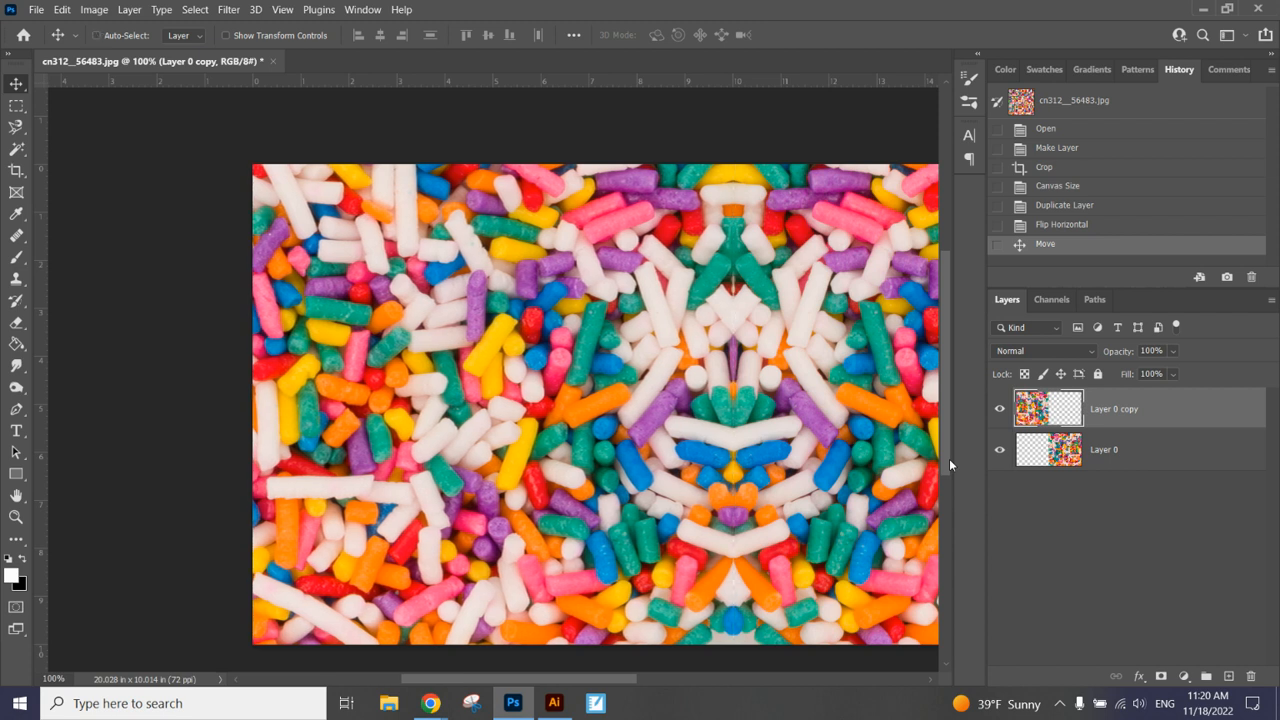
pyautogui.hotkey('ctrl', '-')
pyautogui.hotkey('ctrl', '-')
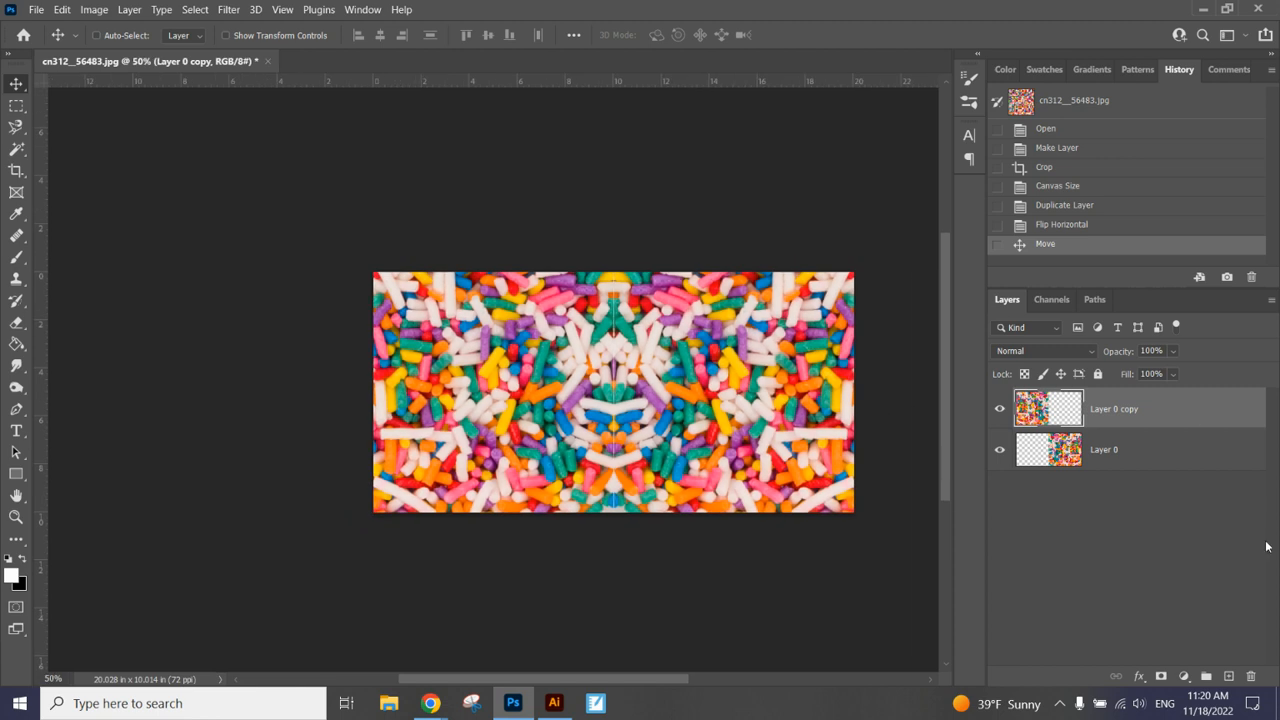
pyautogui.click(1117, 452)
pyautogui.click(1118, 420)
pyautogui.keyDown('shift'); pyautogui.click(1119, 450); pyautogui.keyUp('shift')
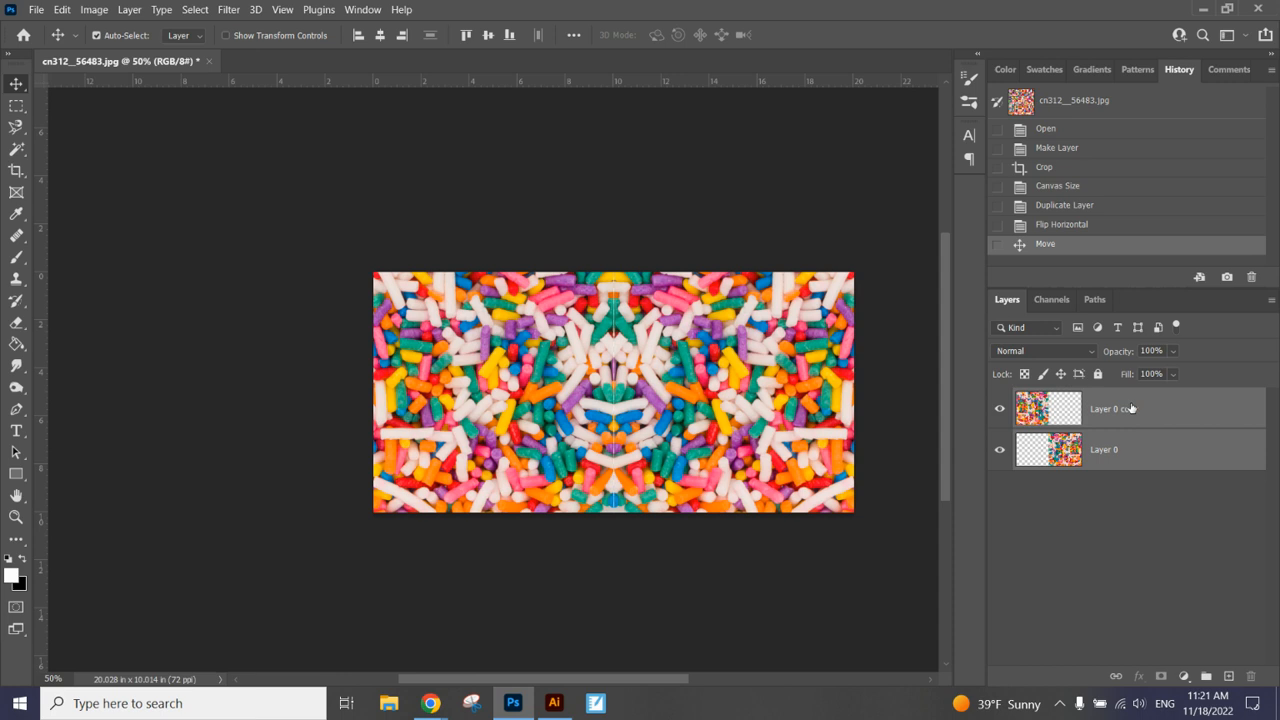
pyautogui.rightClick(1116, 424)
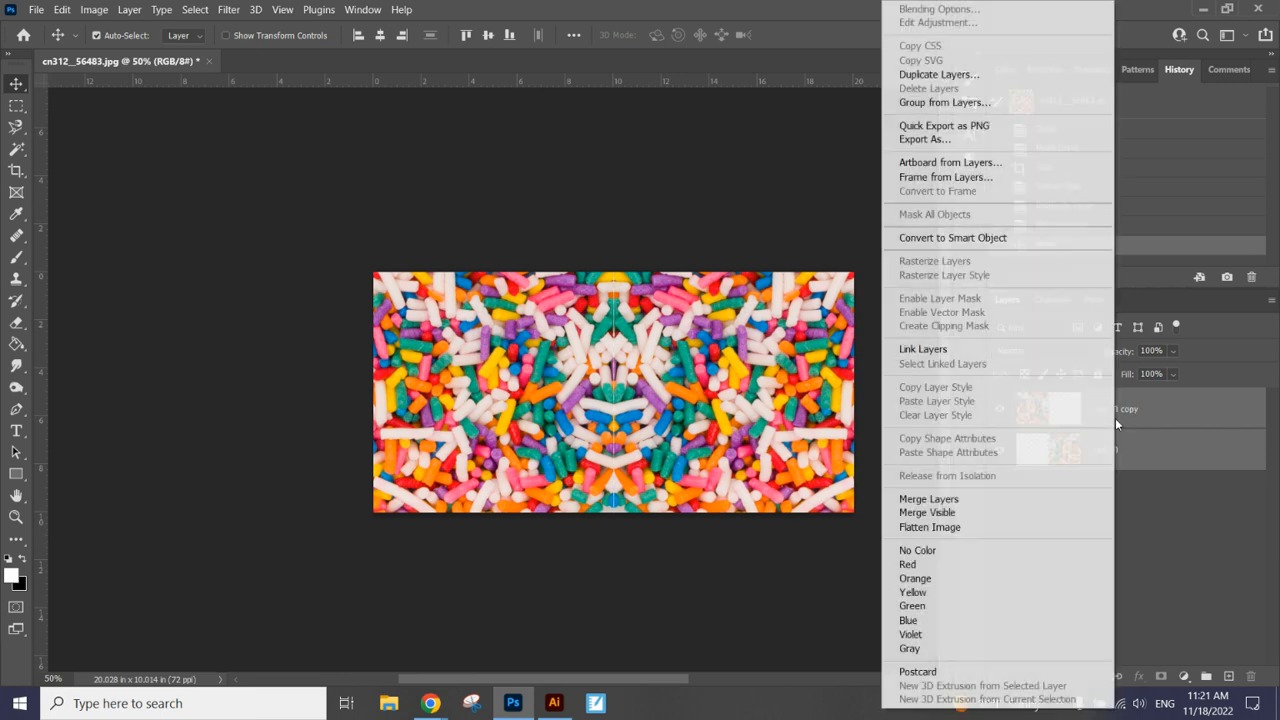
pyautogui.click(953, 499)
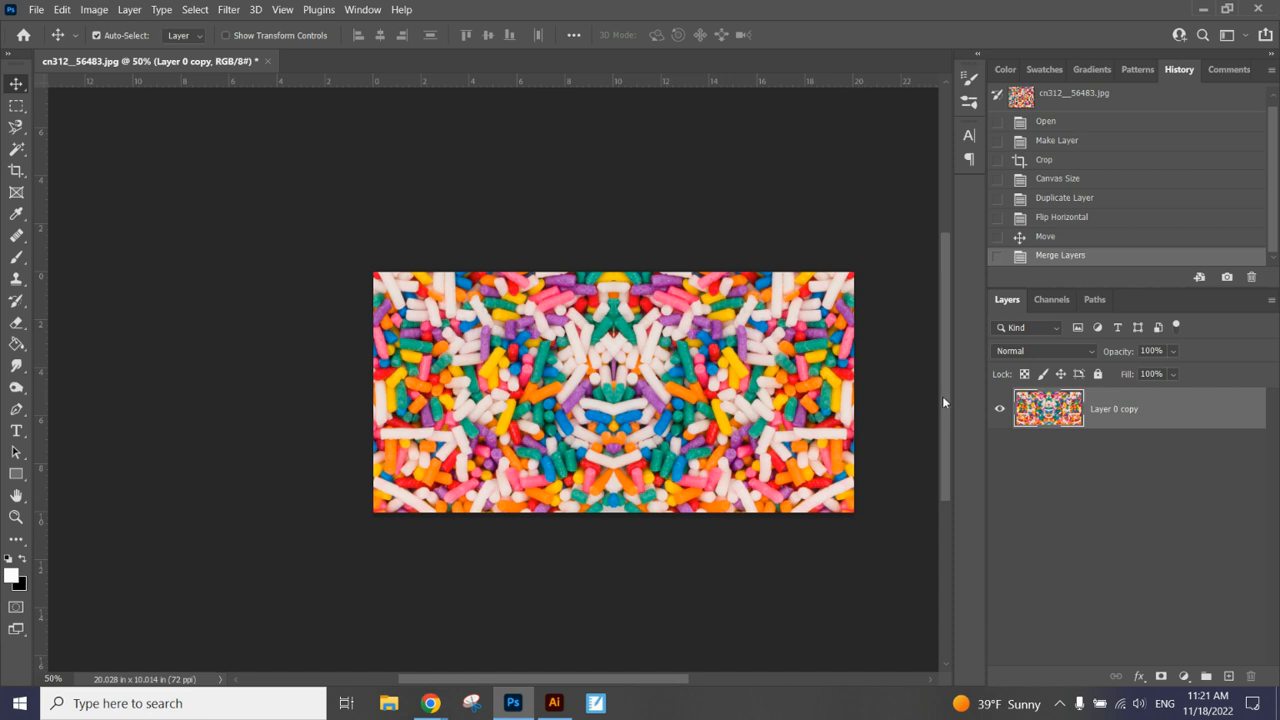
# - Set the canvas height to 200 percent with the width at 100 percent, anchored at the bottom centre
pyautogui.moveTo(942, 396); pyautogui.dragTo(945, 450)
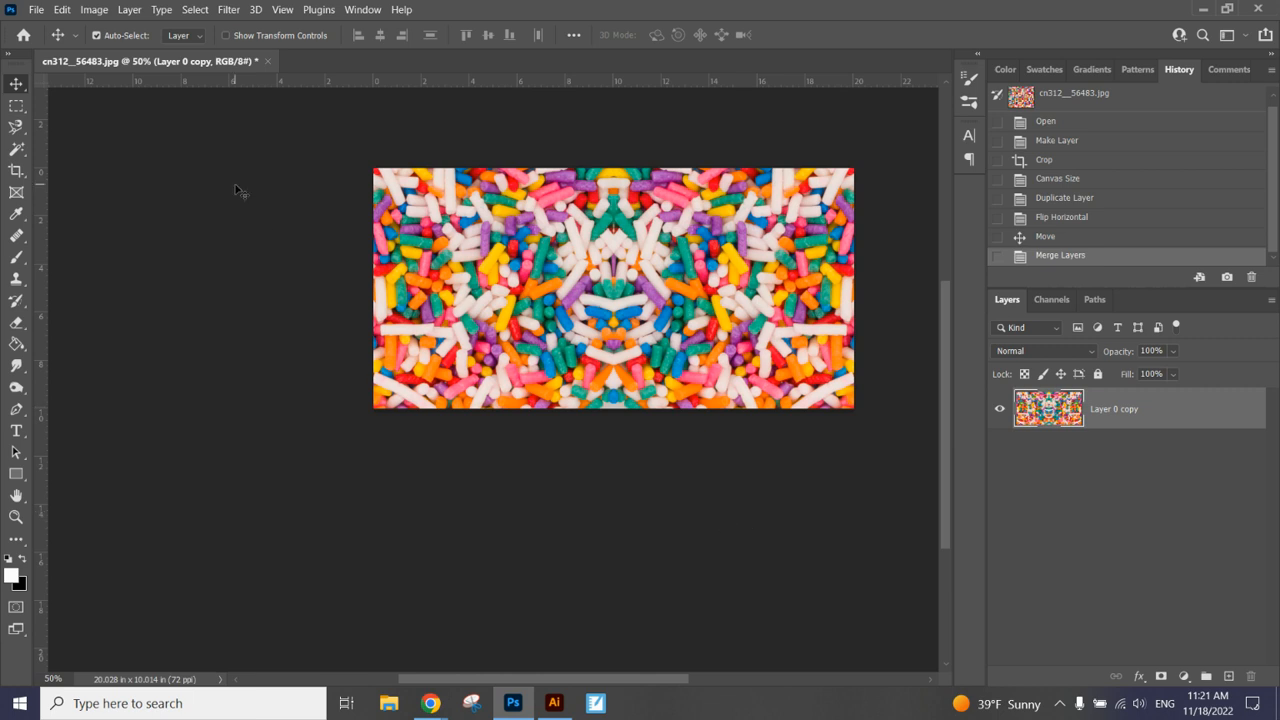
pyautogui.click(92, 10)
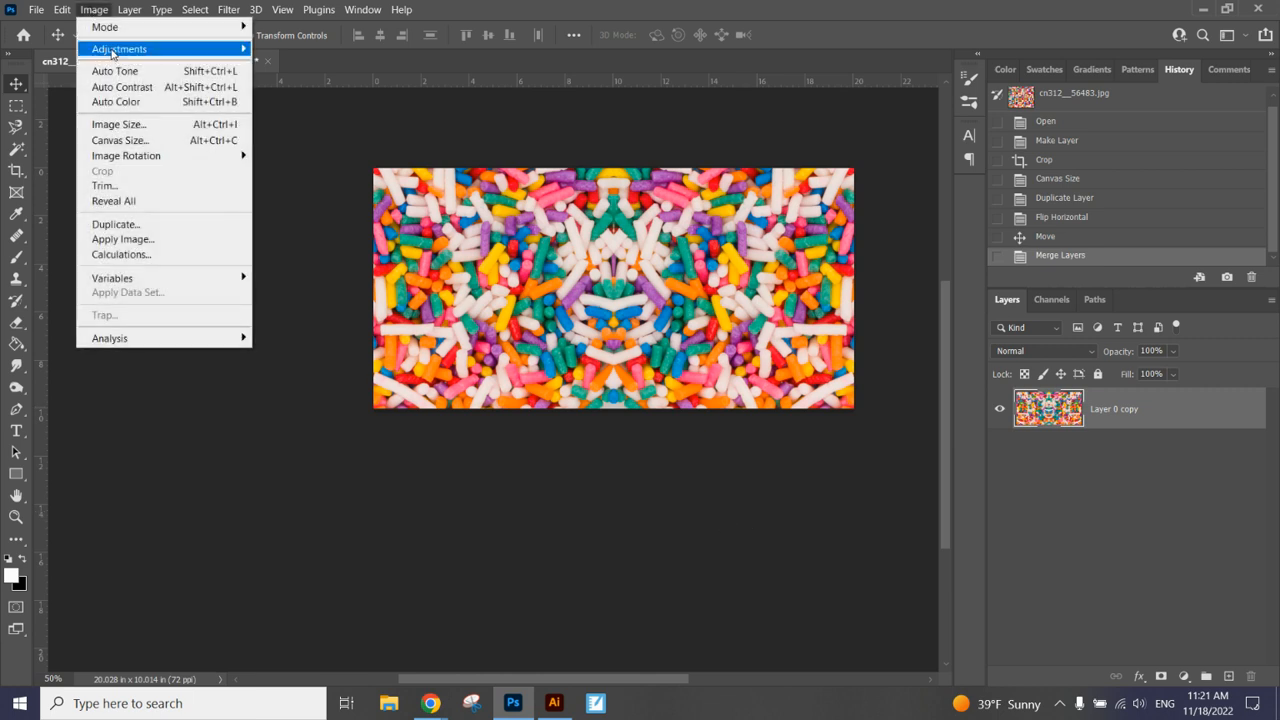
pyautogui.click(148, 141)
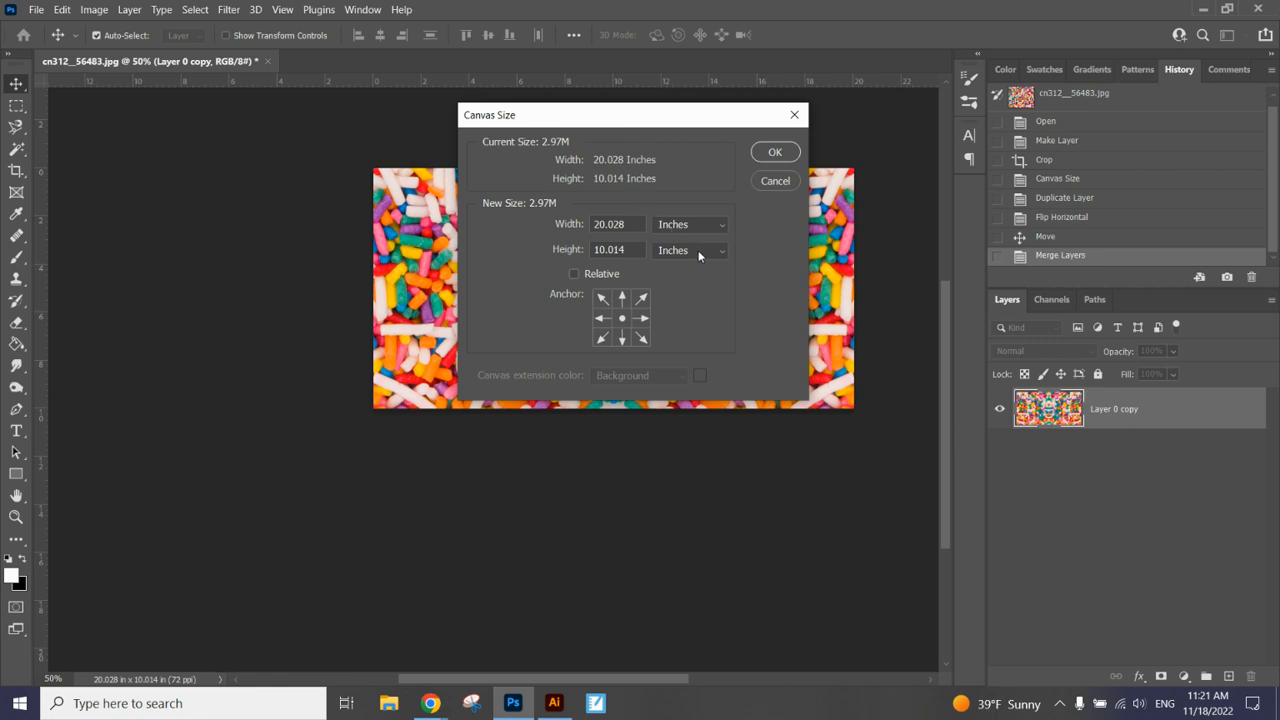
pyautogui.click(698, 250)
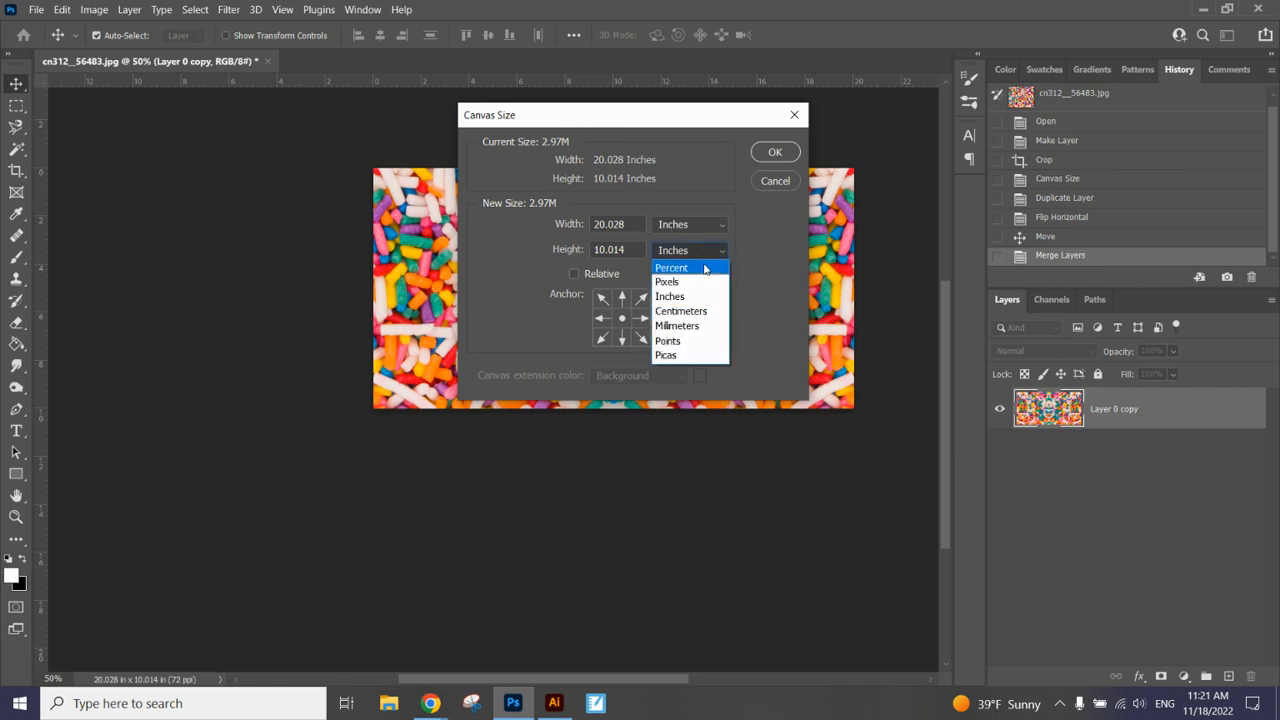
pyautogui.click(707, 267)
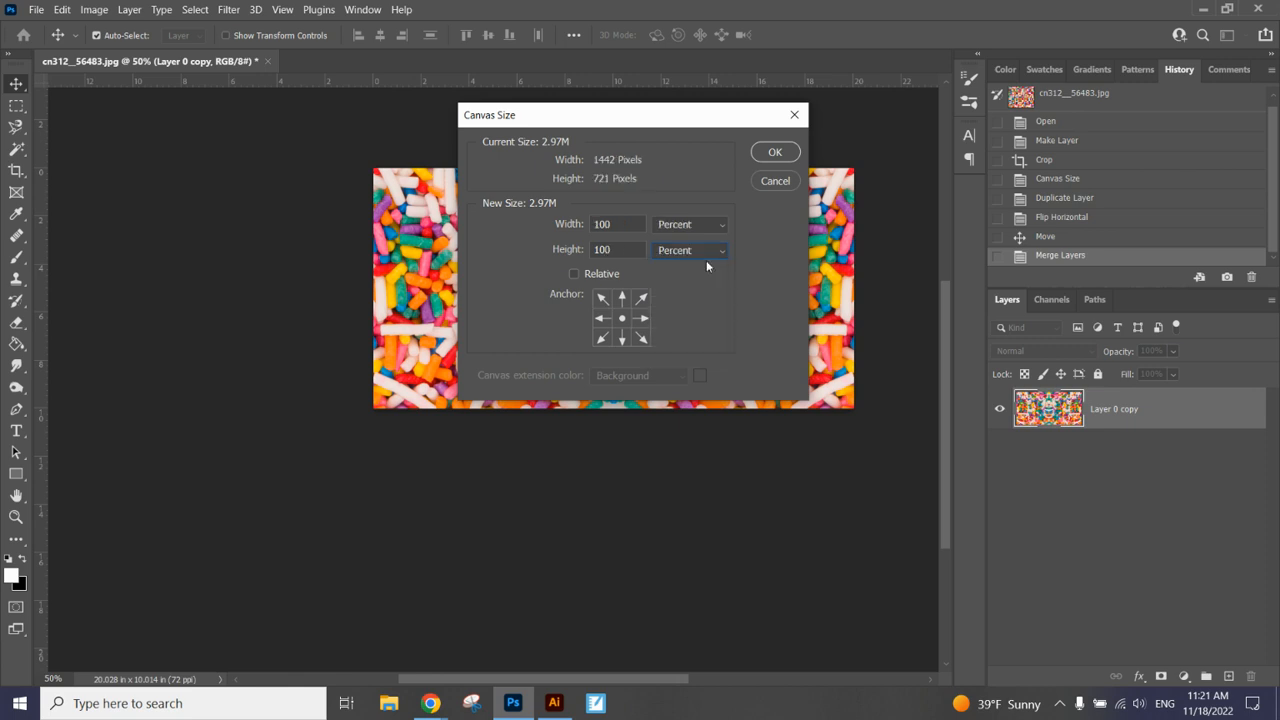
pyautogui.moveTo(620, 248); pyautogui.dragTo(592, 250)
pyautogui.write('200')
pyautogui.click(621, 338)
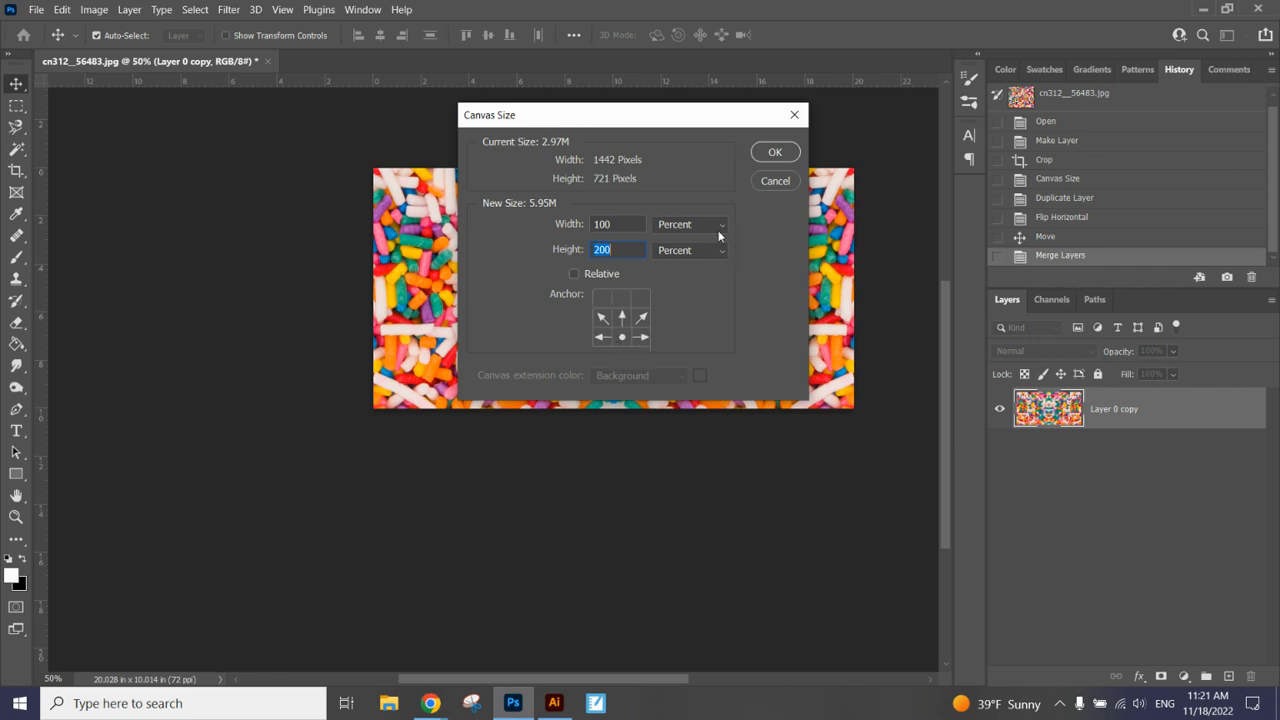
pyautogui.click(762, 152)
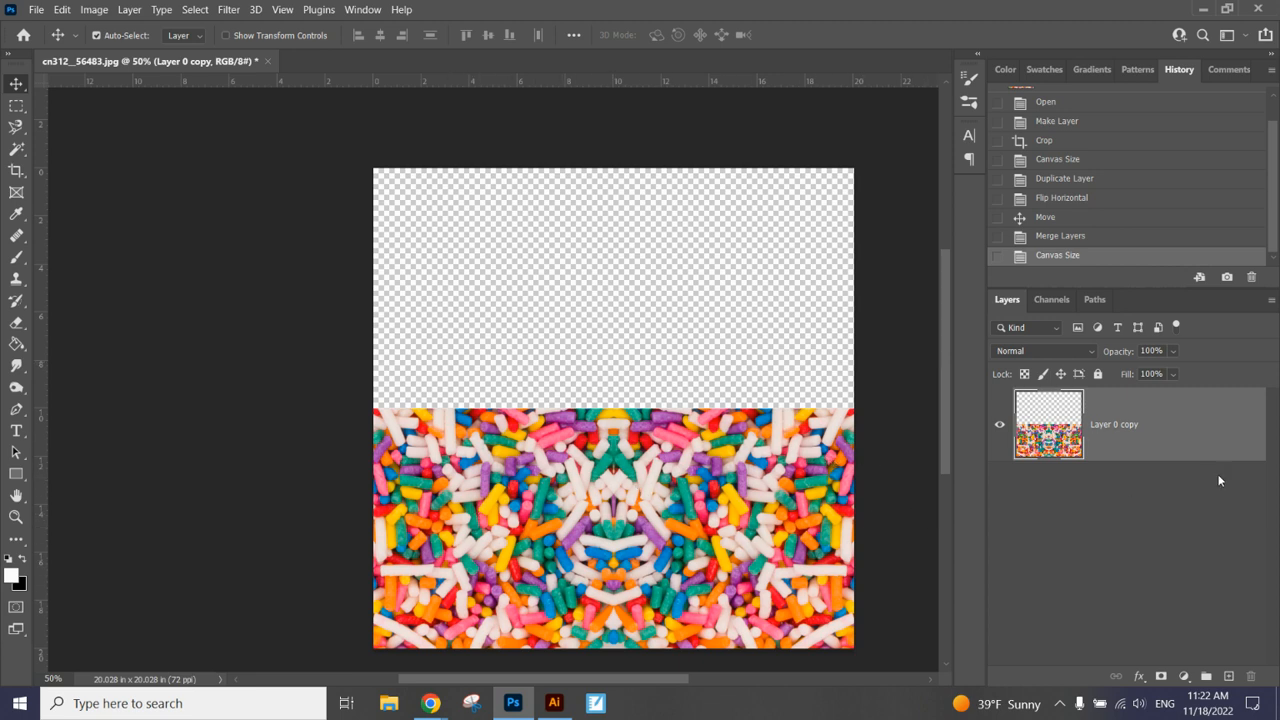
# - Duplicate the merged Layer 0 copy under the default copy name
pyautogui.rightClick(1114, 427)
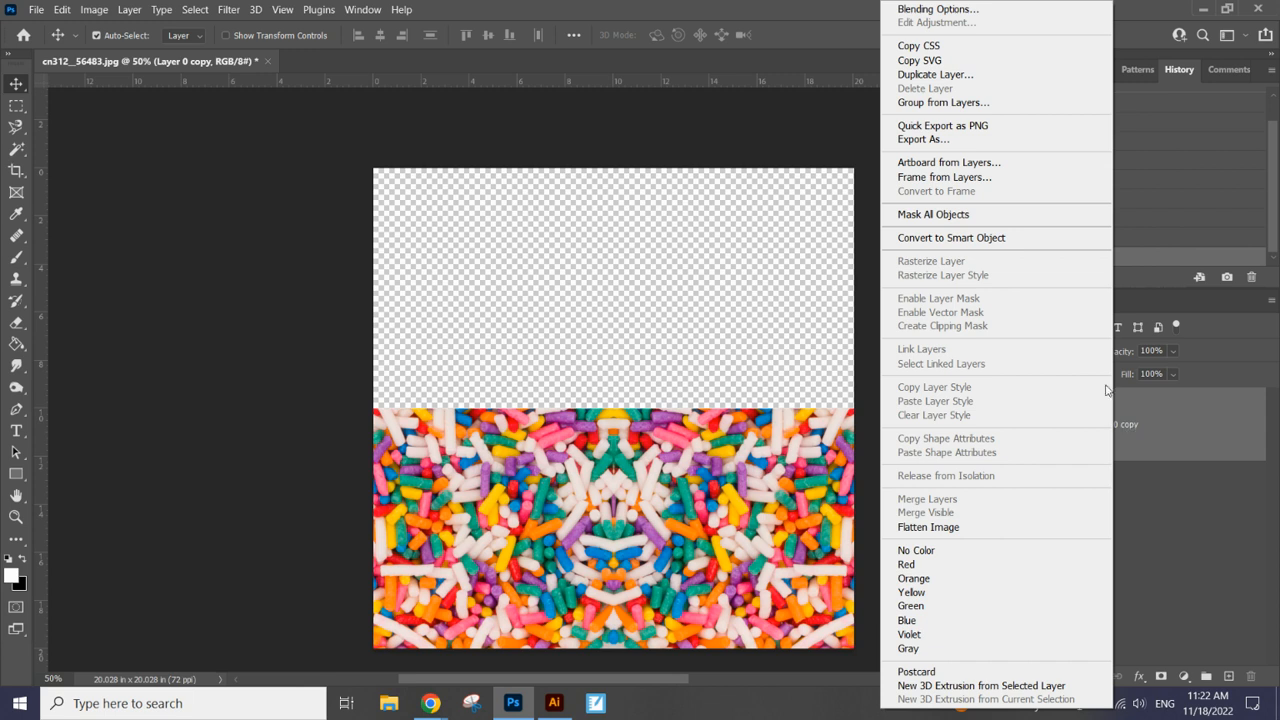
pyautogui.click(997, 75)
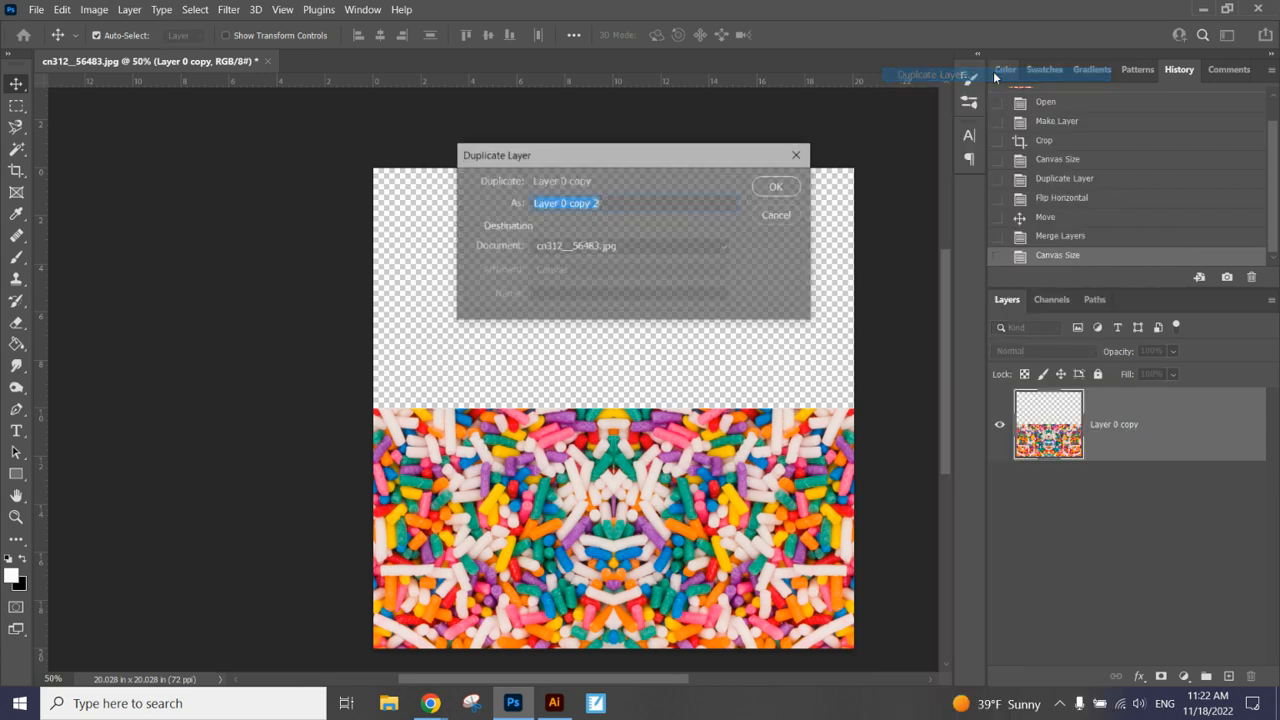
pyautogui.click(795, 188)
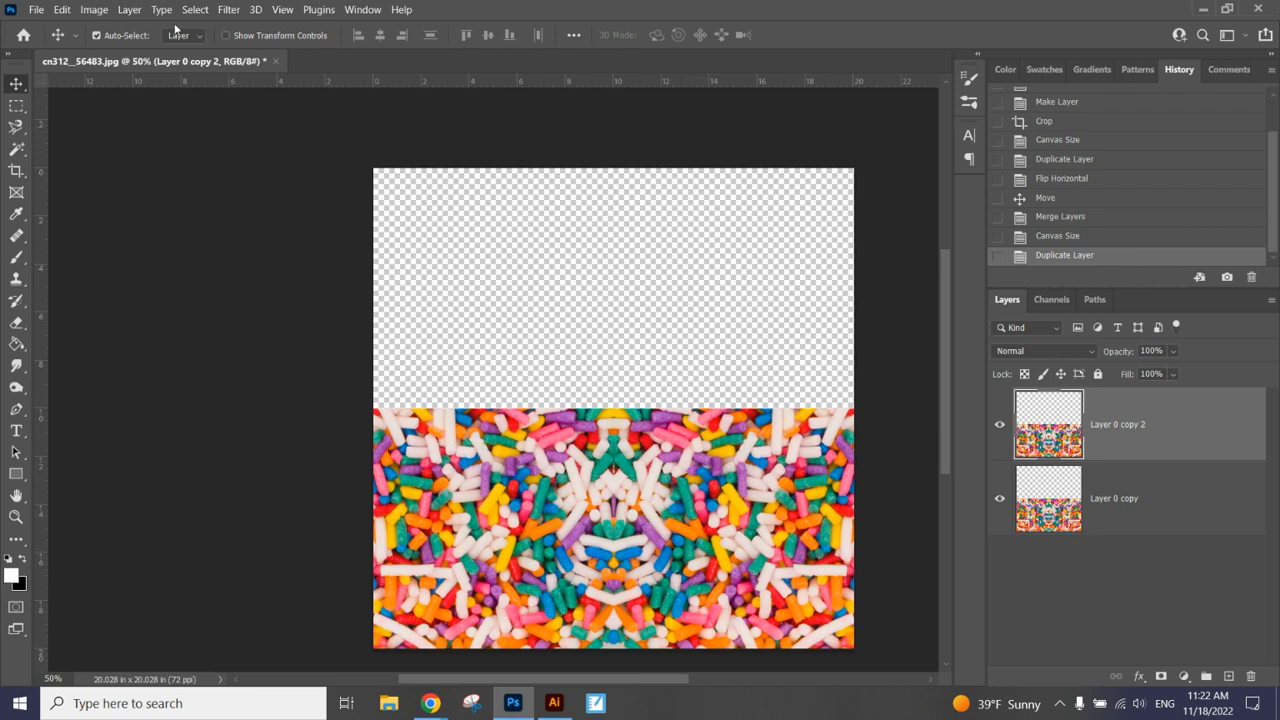
# - Flip the new layer copy vertically and move it up into the empty upper half of the canvas, flush with the original
pyautogui.click(64, 9)
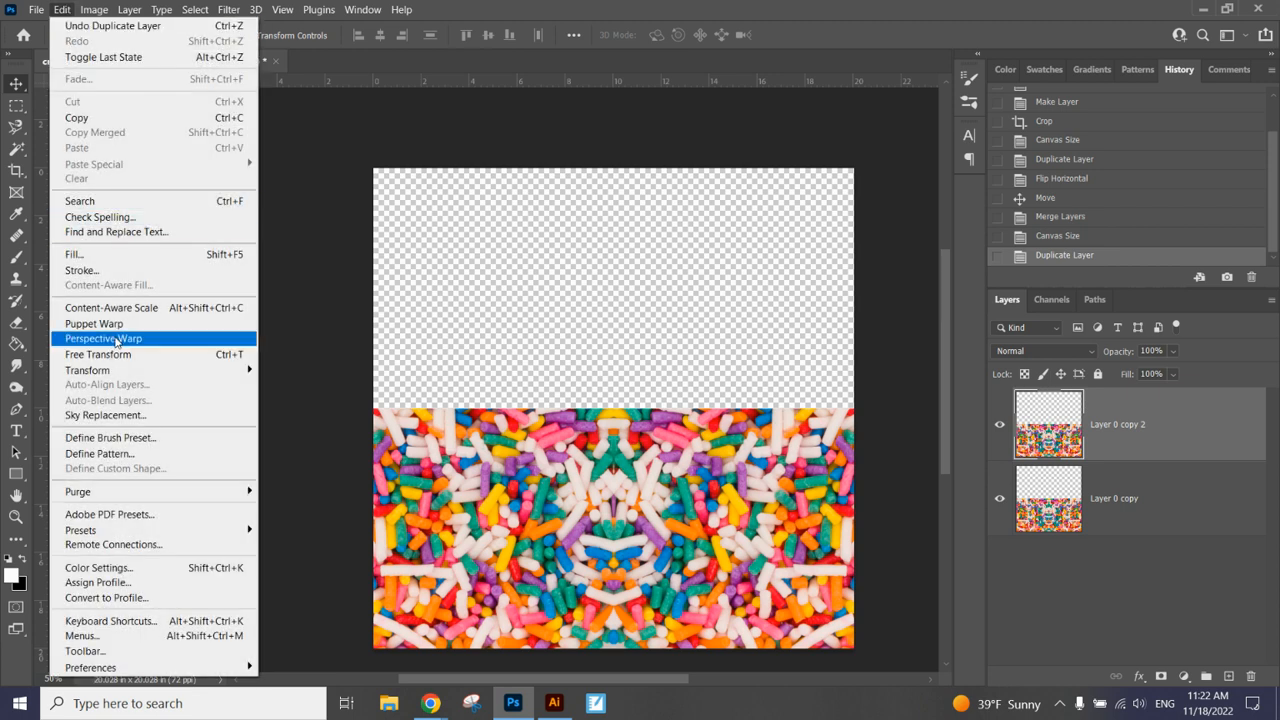
pyautogui.moveTo(130, 374)
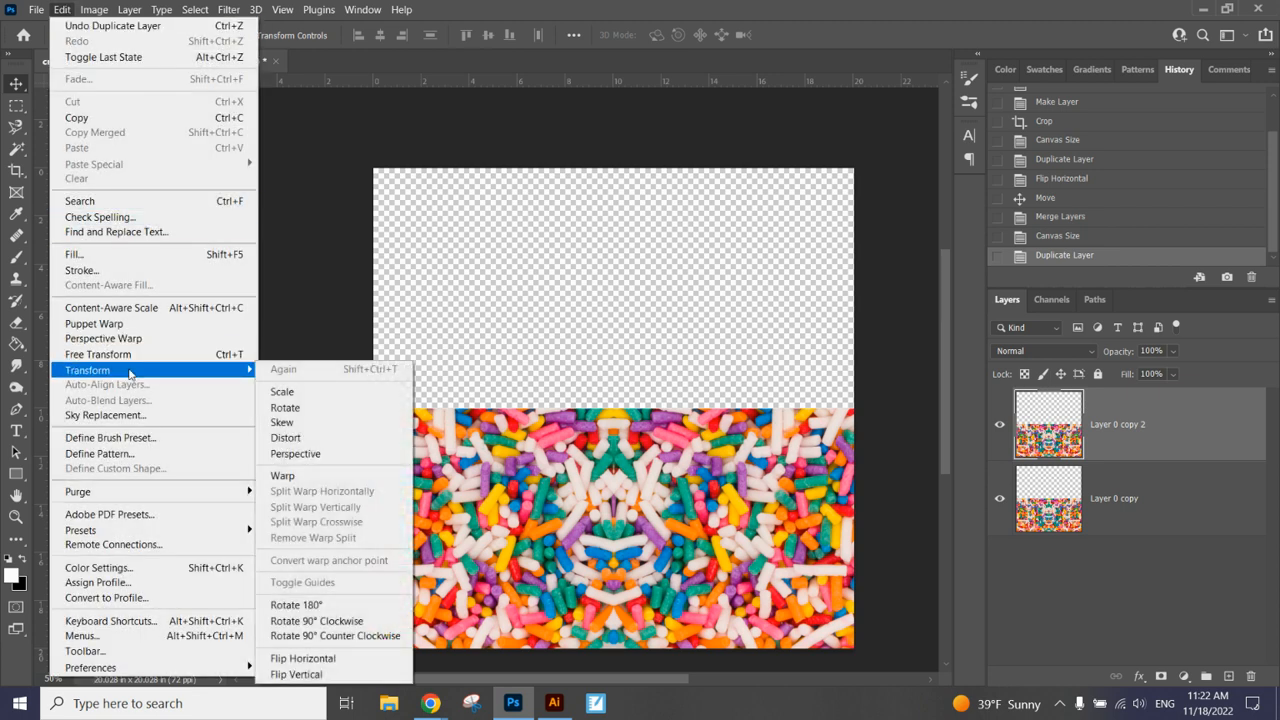
pyautogui.click(341, 675)
pyautogui.scroll(-5, 505, 555)
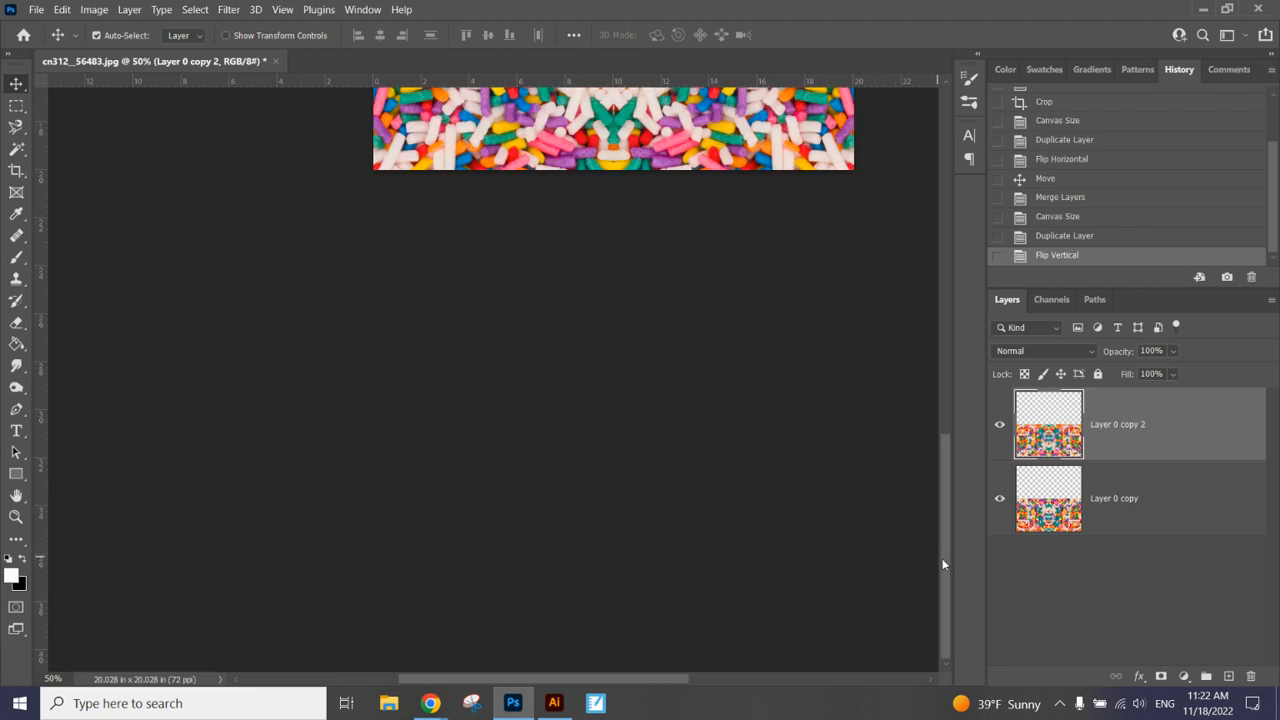
pyautogui.moveTo(944, 563); pyautogui.dragTo(935, 400)
pyautogui.press('Up')
pyautogui.hotkey('shift', 'Up')
pyautogui.hotkey('shift', 'Up')
pyautogui.hotkey('shift', 'Up')
pyautogui.hotkey('shift', 'Up')
pyautogui.moveTo(661, 234); pyautogui.dragTo(704, 237)
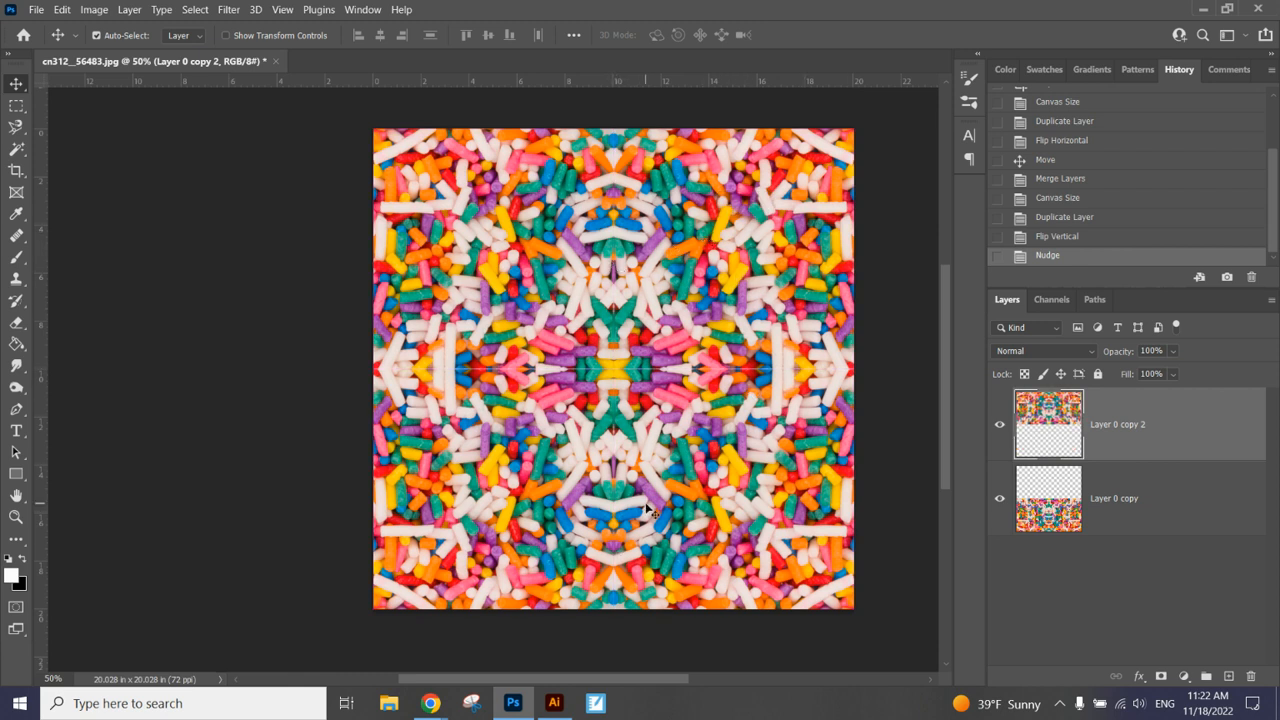
# - Check the seam between the upper and lower halves, select both layers, and combine them with Merge Visible
pyautogui.hotkey('ctrl', '+')
pyautogui.hotkey('ctrl', '+')
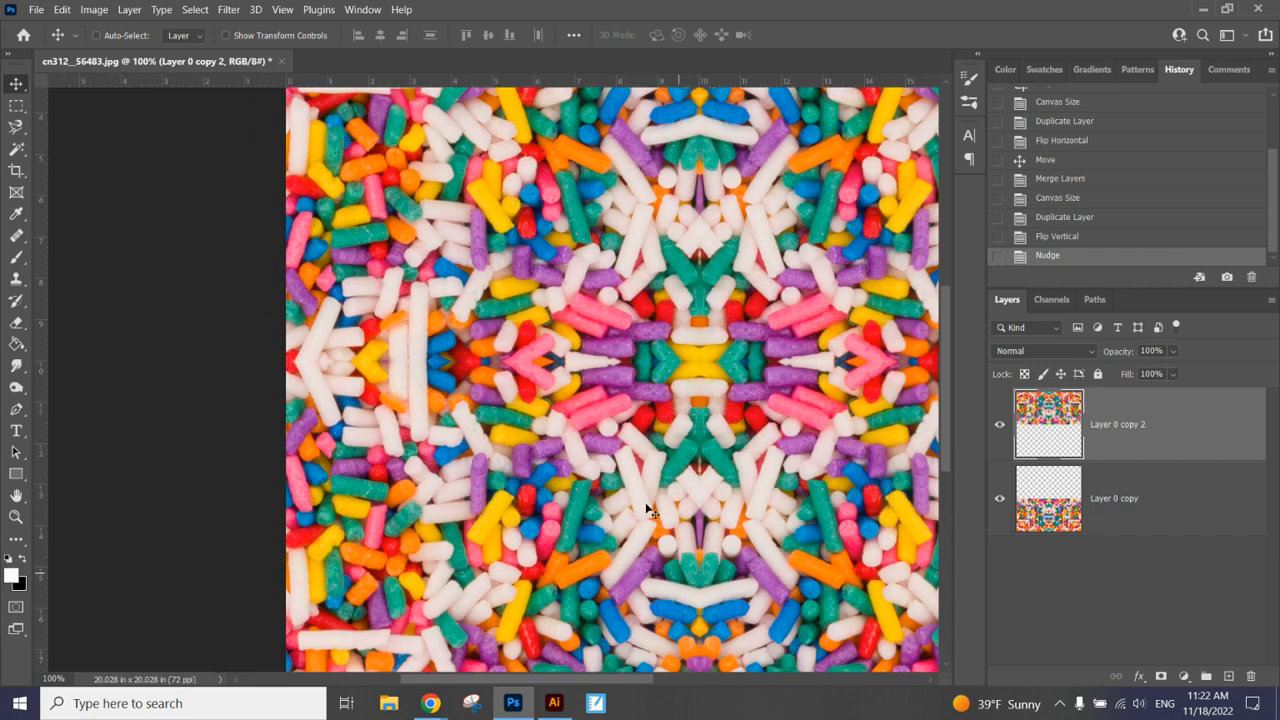
pyautogui.hotkey('ctrl', '-')
pyautogui.hotkey('ctrl', '-')
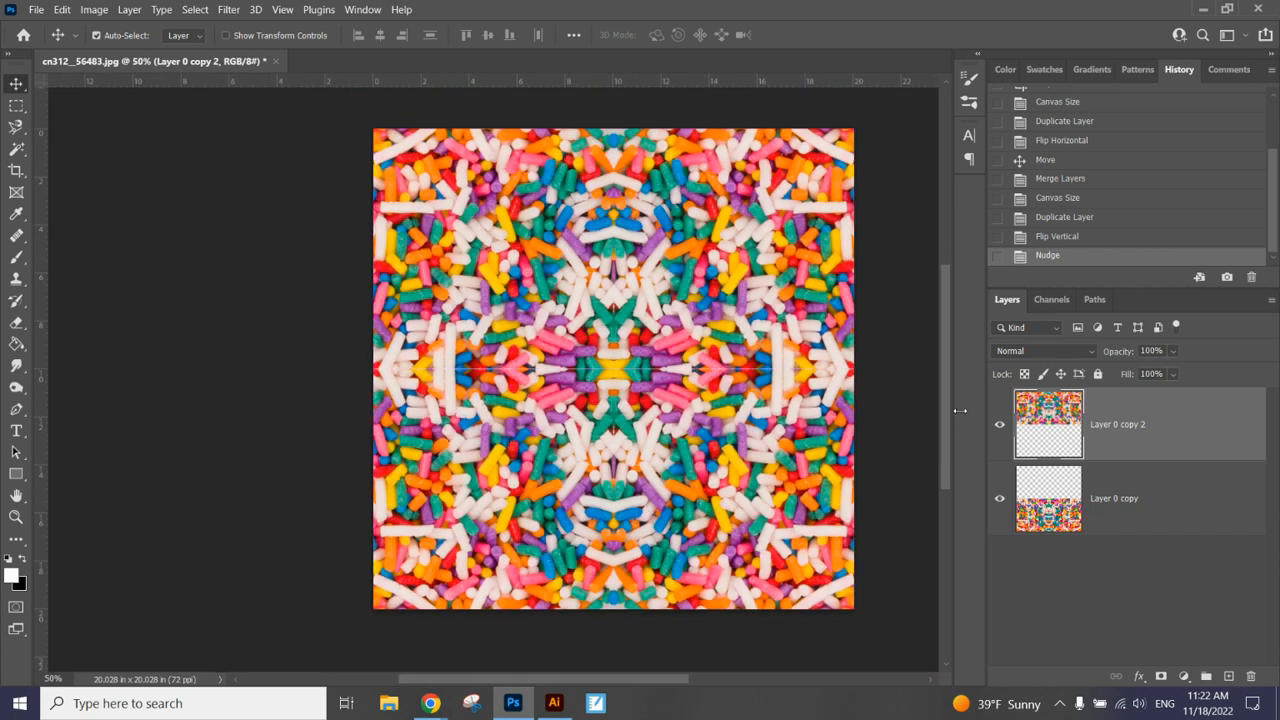
pyautogui.click(1101, 523)
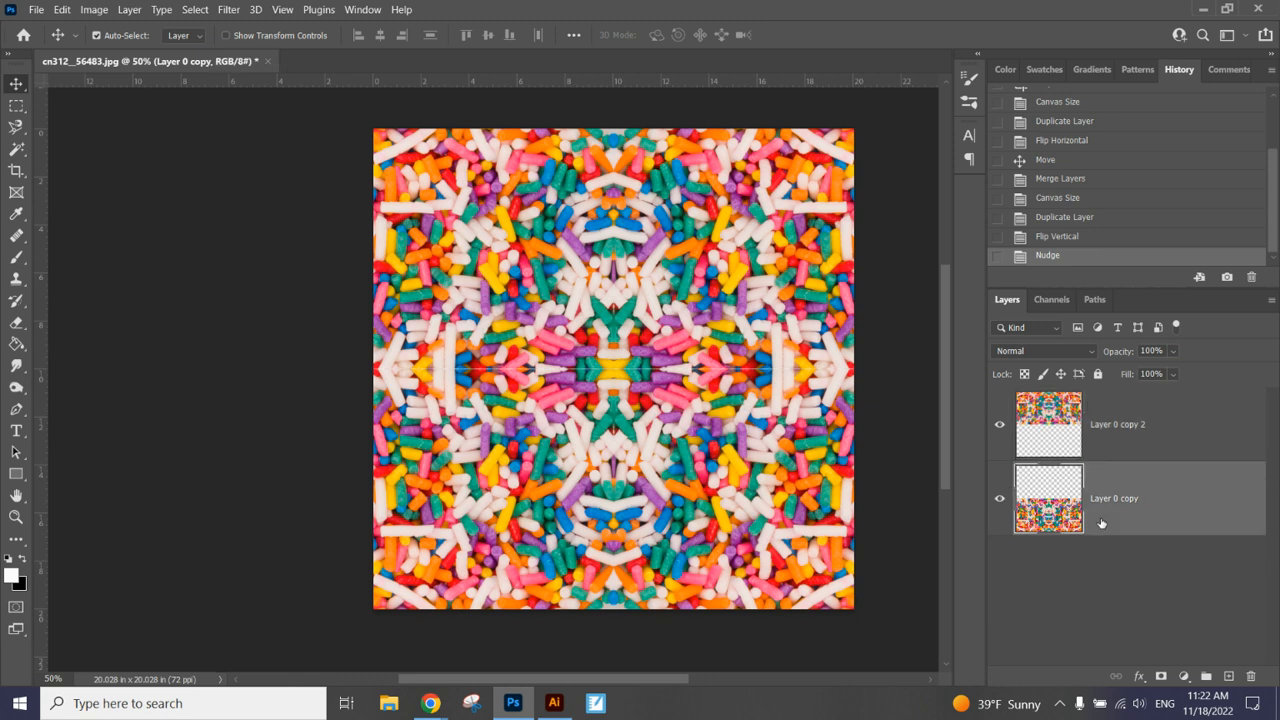
pyautogui.keyDown('shift'); pyautogui.click(1111, 449); pyautogui.keyUp('shift')
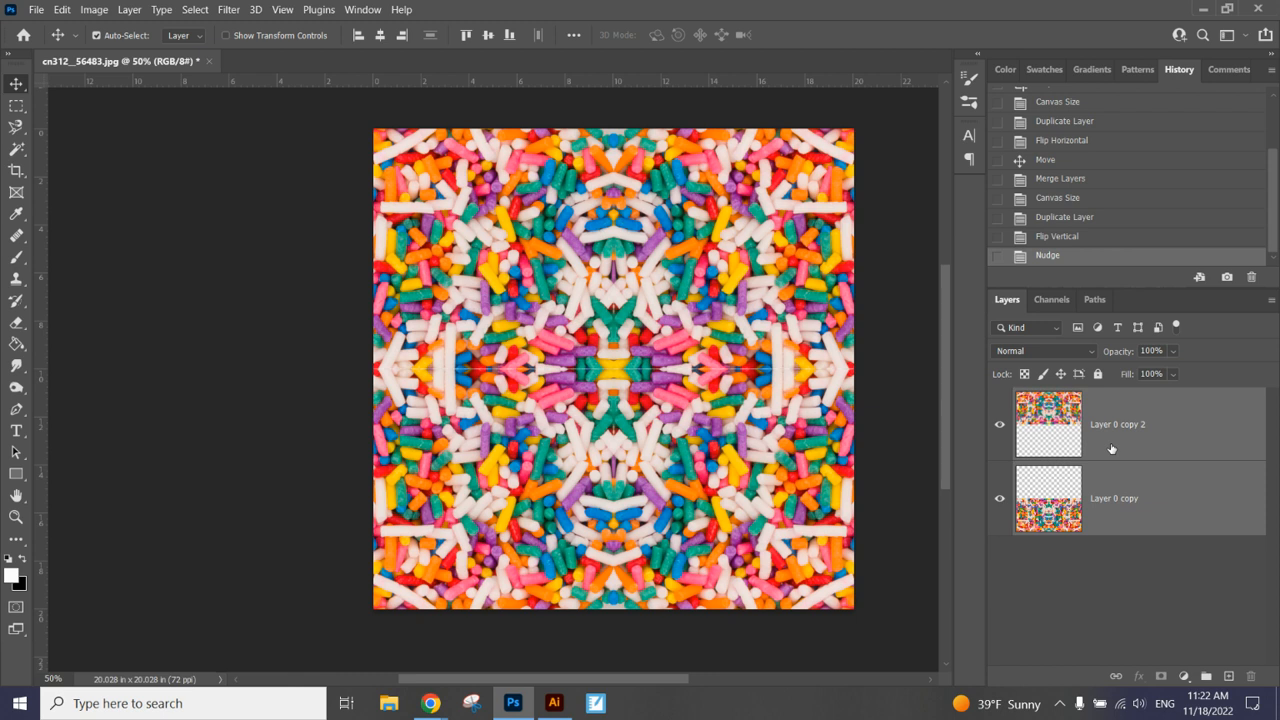
pyautogui.rightClick(1111, 449)
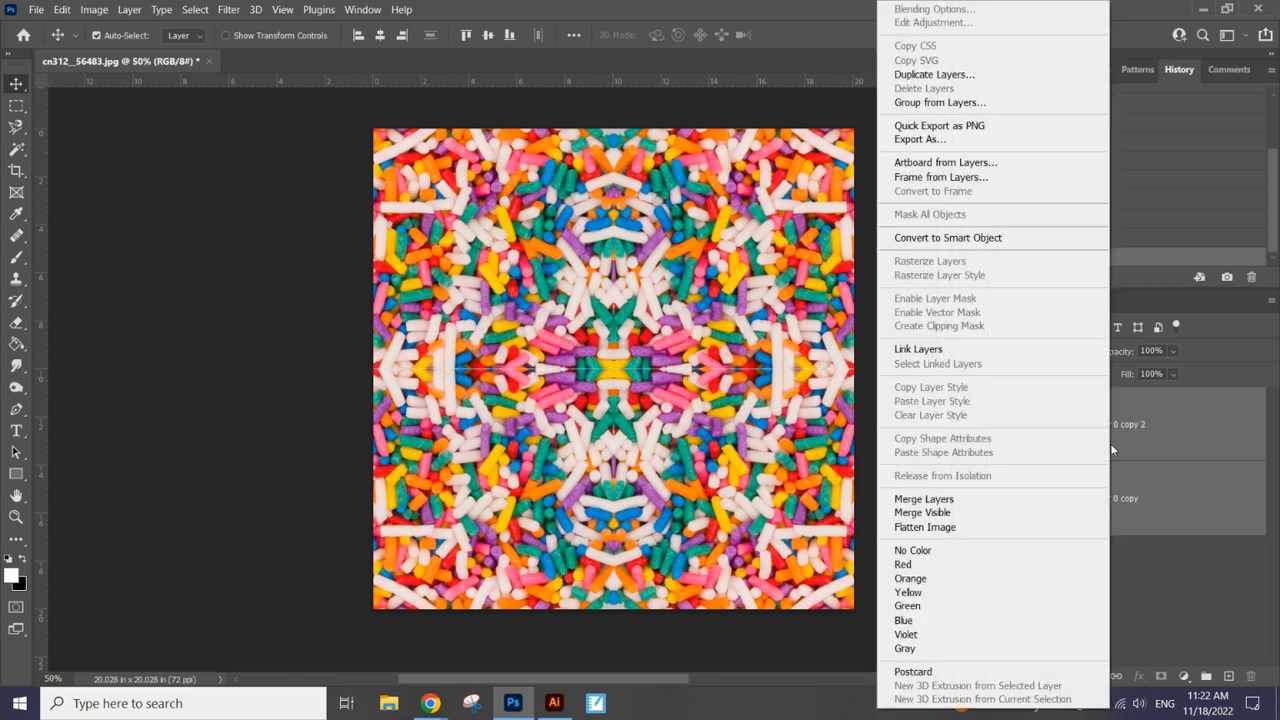
pyautogui.click(958, 513)
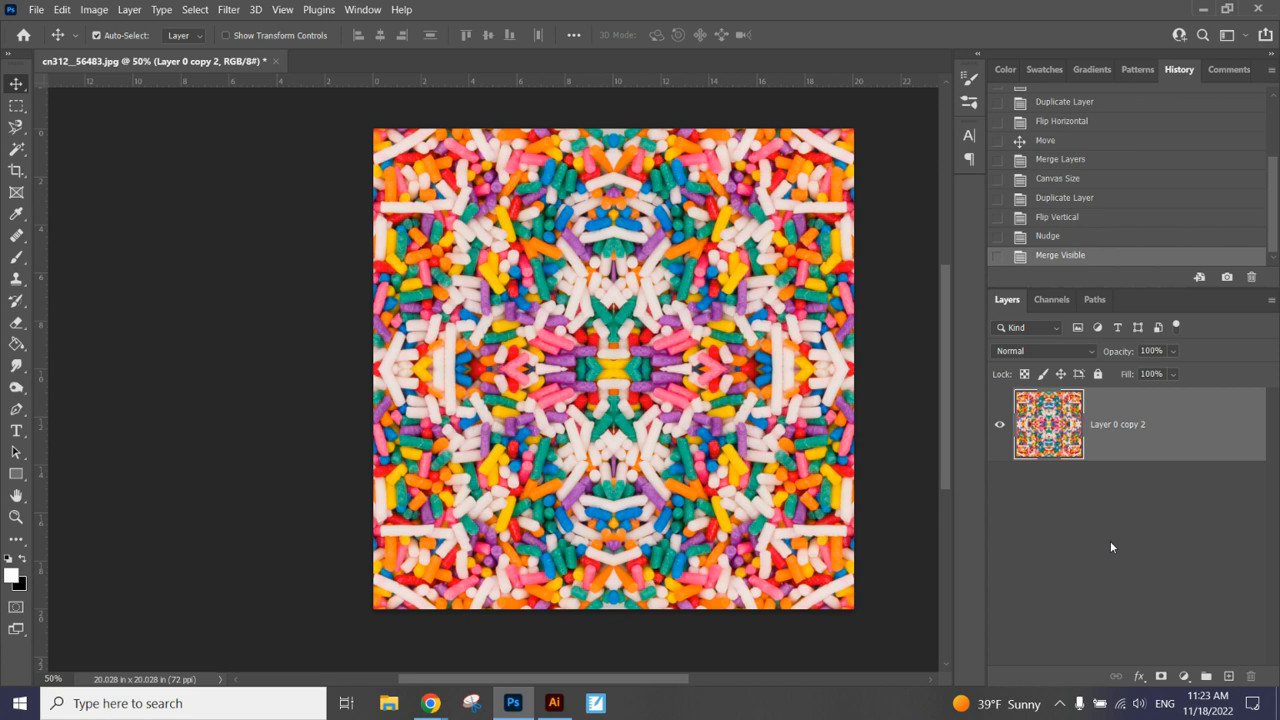
# - Duplicate the merged full-canvas layer under the default copy name
pyautogui.rightClick(1122, 427)
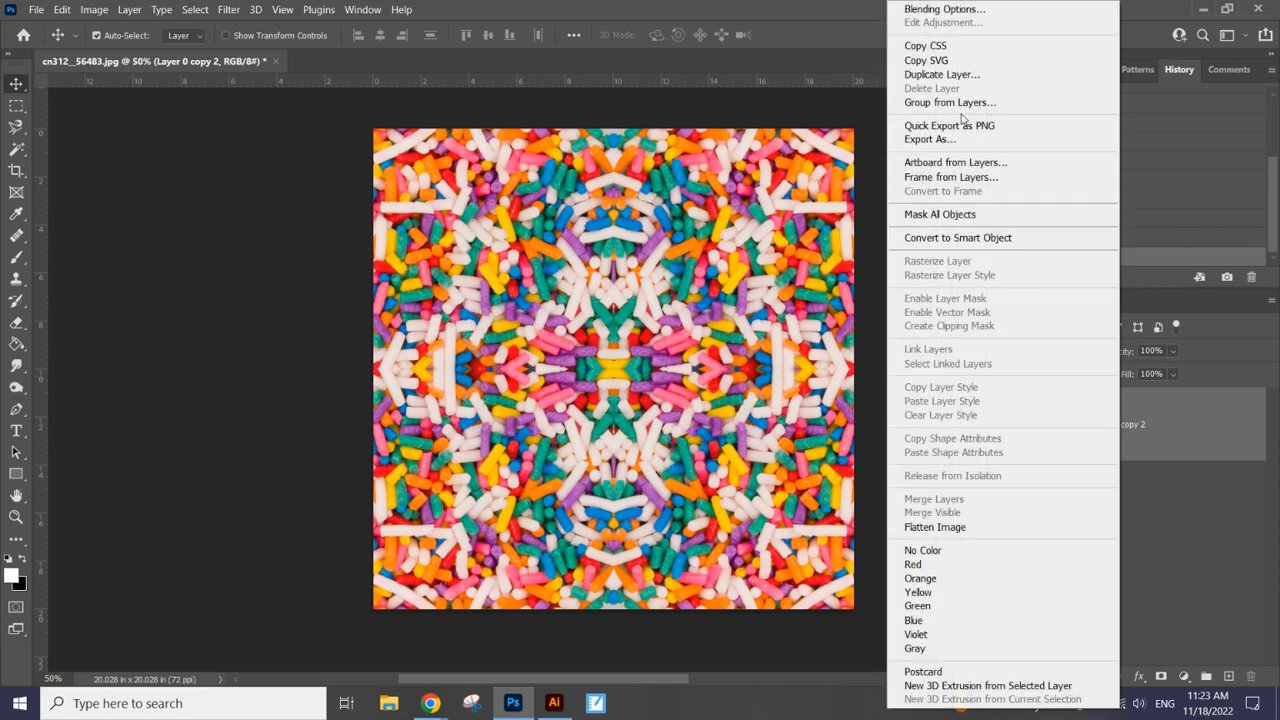
pyautogui.click(949, 74)
pyautogui.click(782, 185)
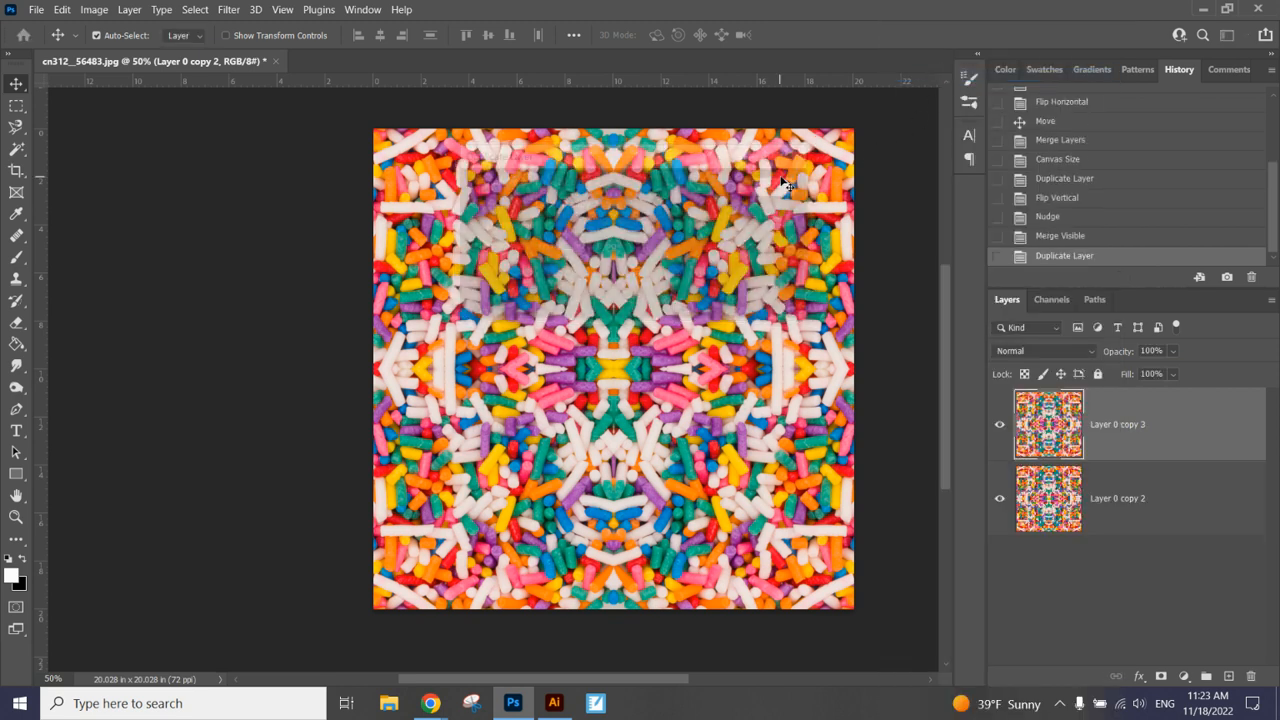
pyautogui.hotkey('ctrl', '-')
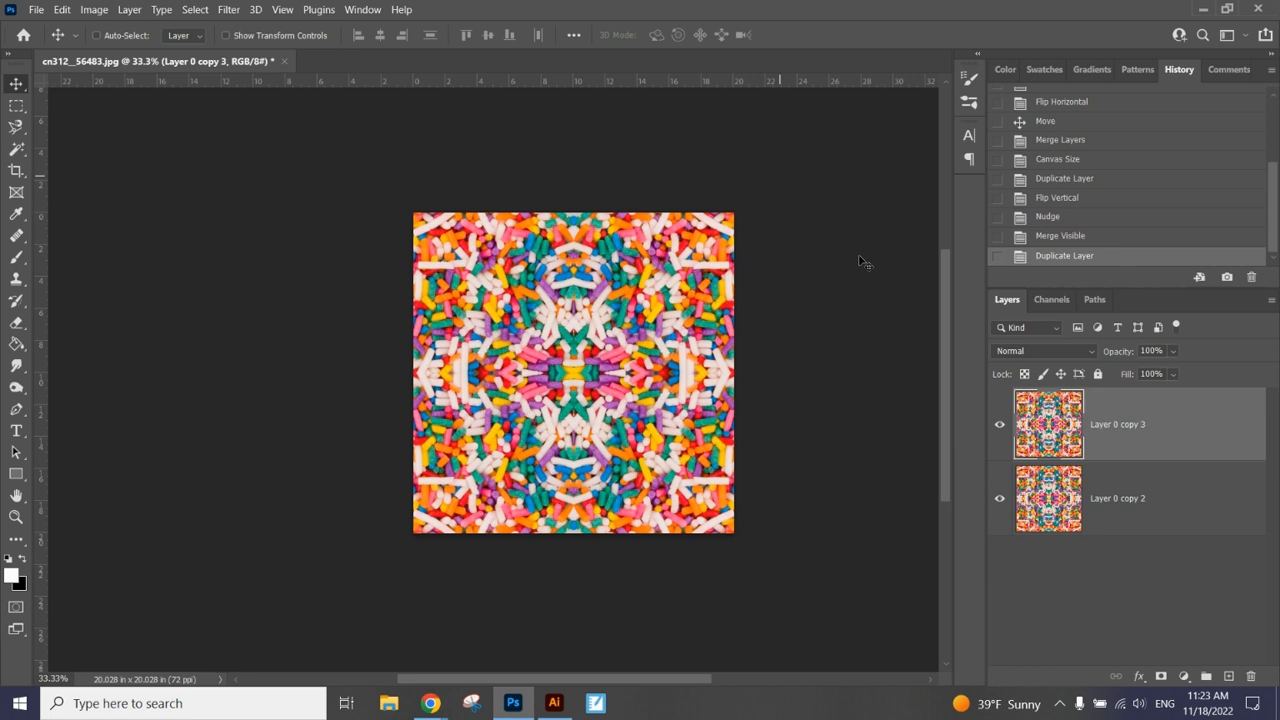
pyautogui.click(1053, 352)
pyautogui.click(1053, 353)
pyautogui.click(1054, 351)
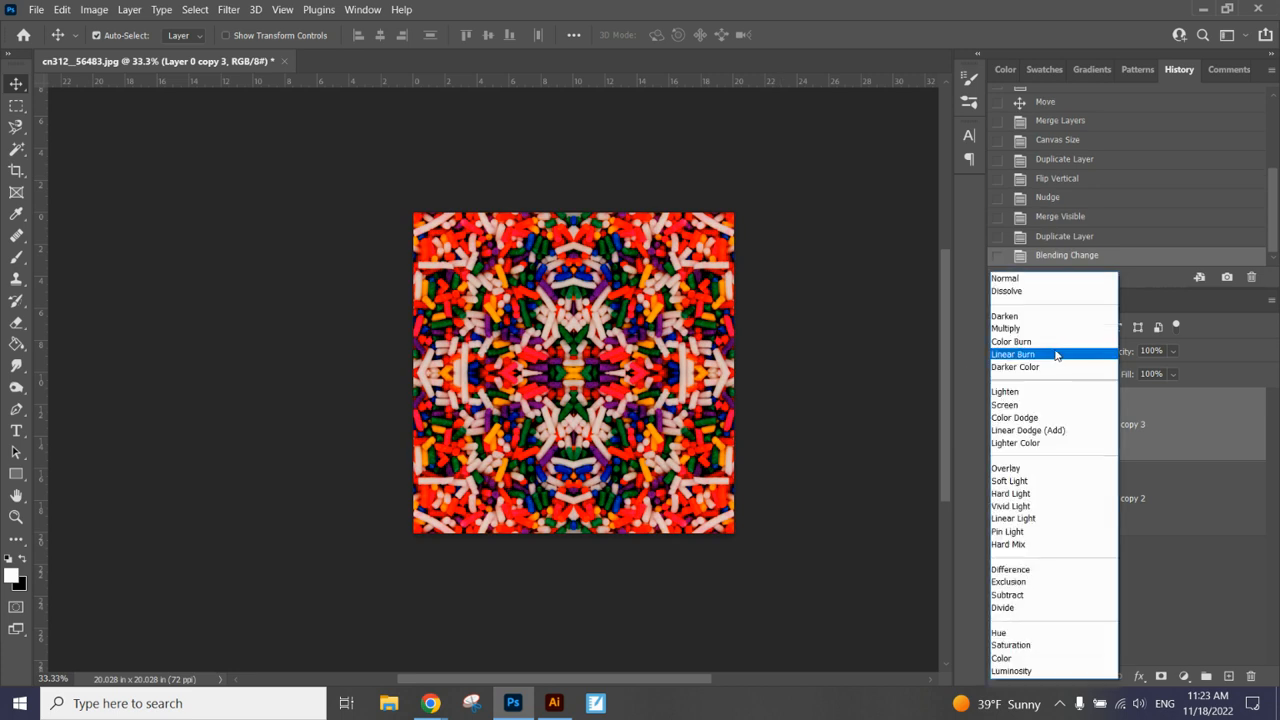
pyautogui.click(1044, 279)
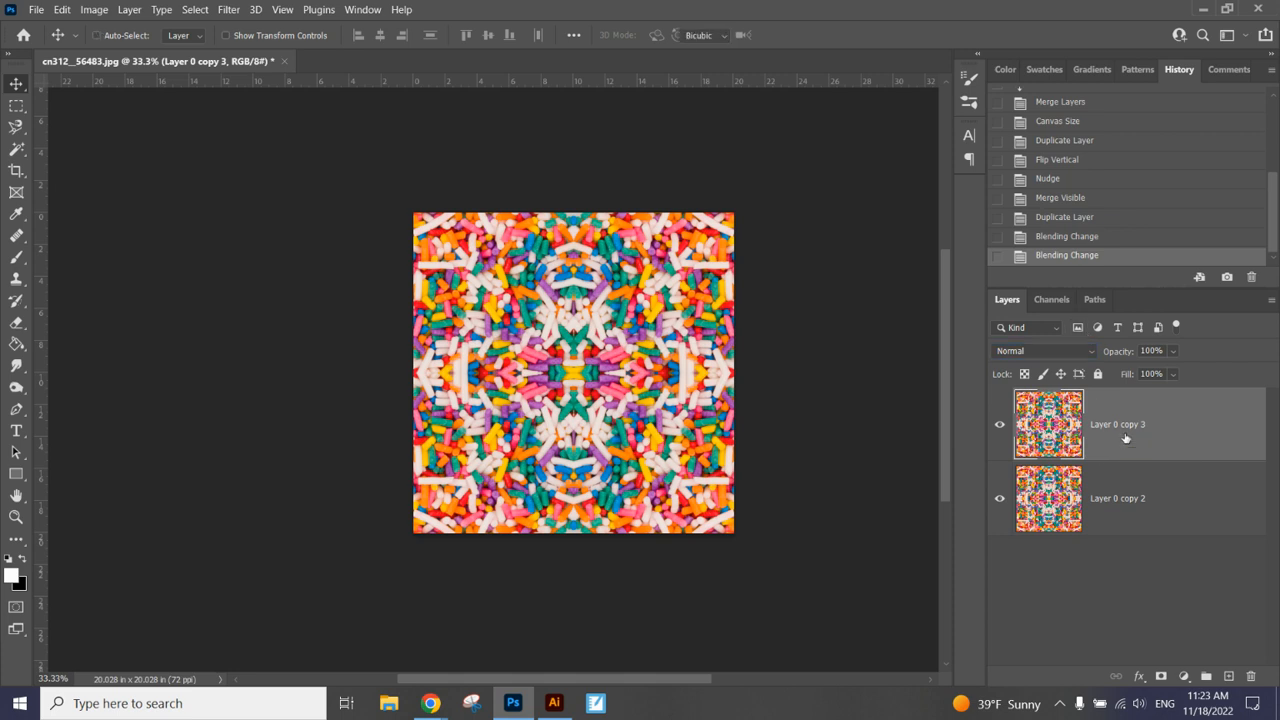
# - Rotate the top layer copy 90 degrees clockwise with Free Transform and apply the rotation
pyautogui.hotkey('ctrl', 't')
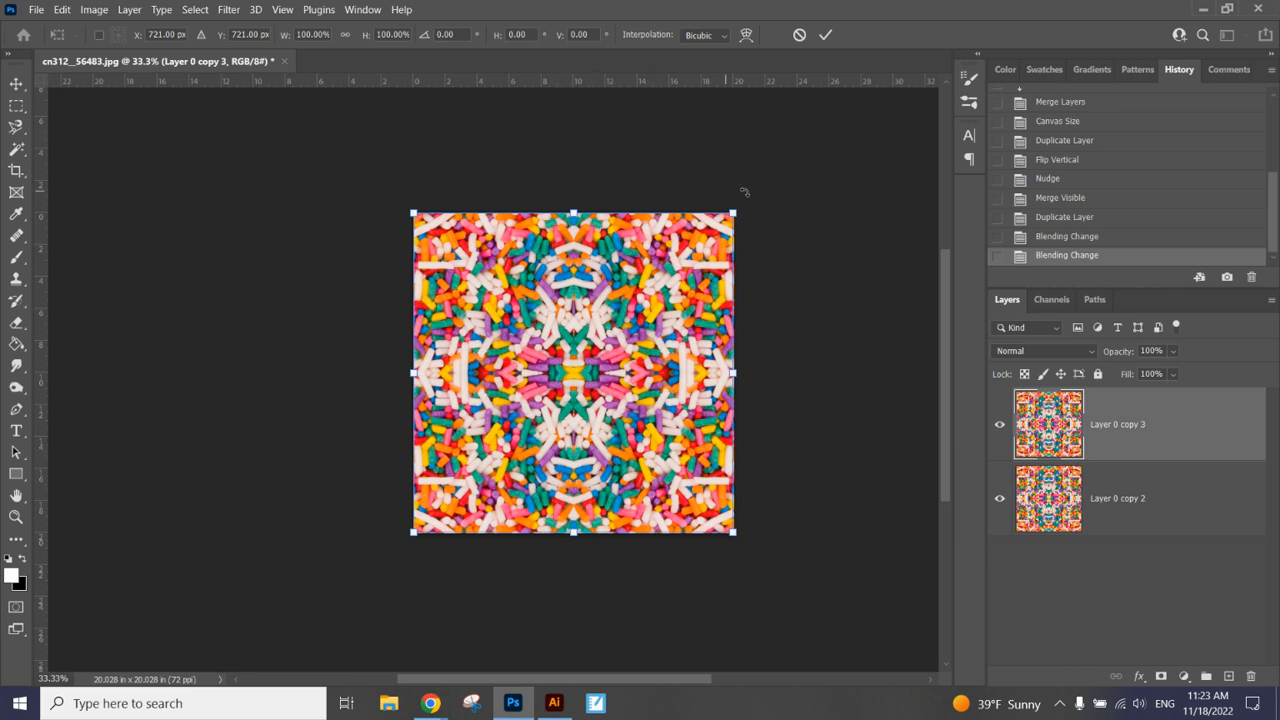
pyautogui.moveTo(749, 173); pyautogui.dragTo(812, 574)
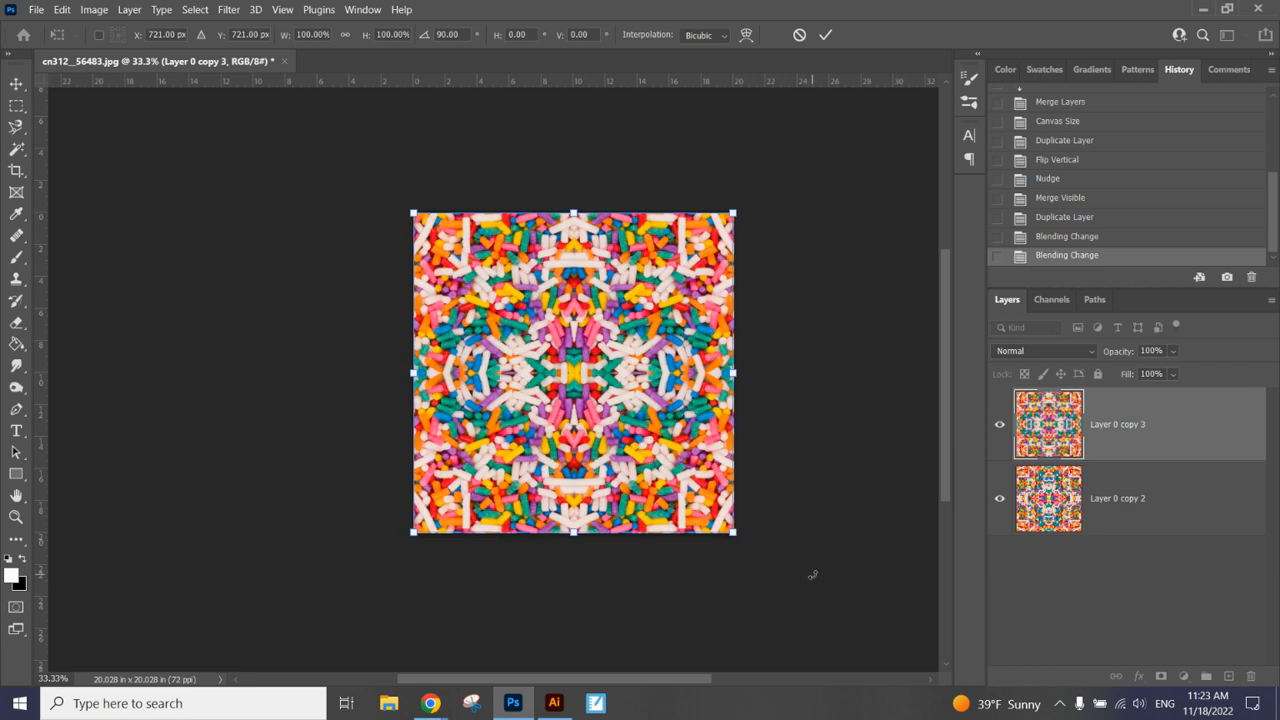
pyautogui.press('Return')
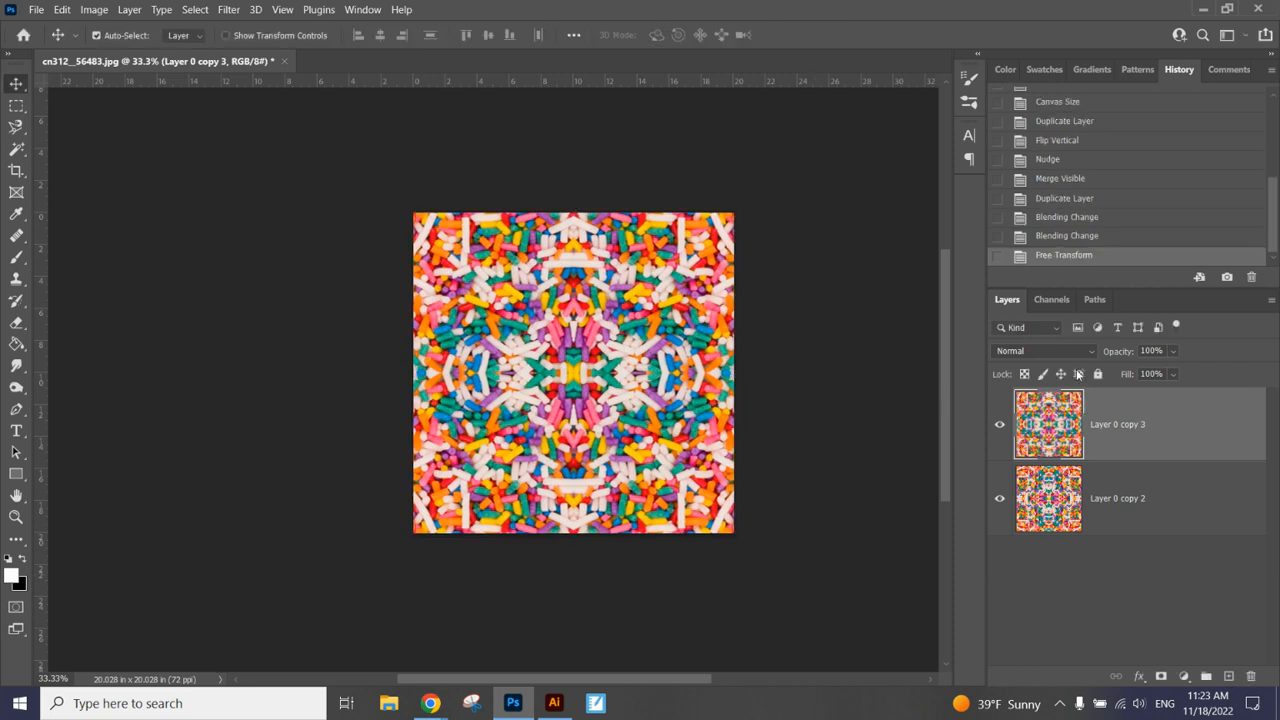
# - Preview the darkening blend modes on the rotated top layer and set it to Multiply
pyautogui.click(1045, 351)
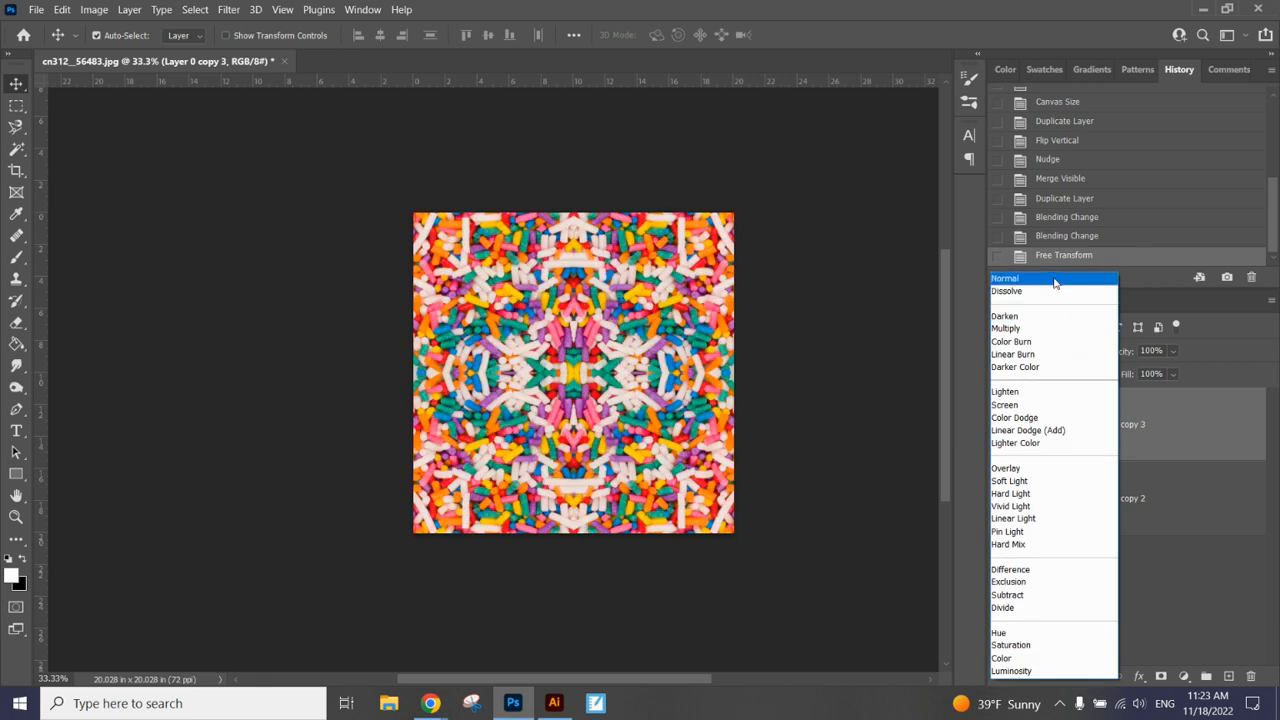
pyautogui.press('Down')
pyautogui.press('Down')
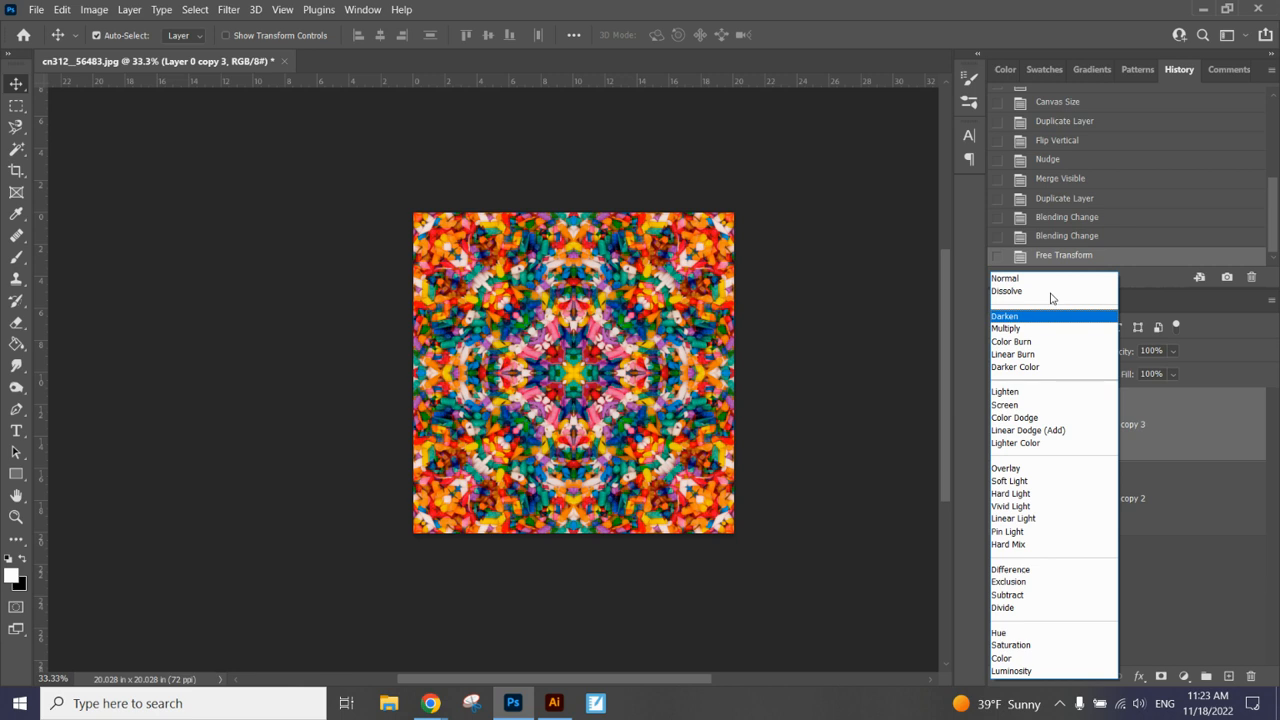
pyautogui.press('Down')
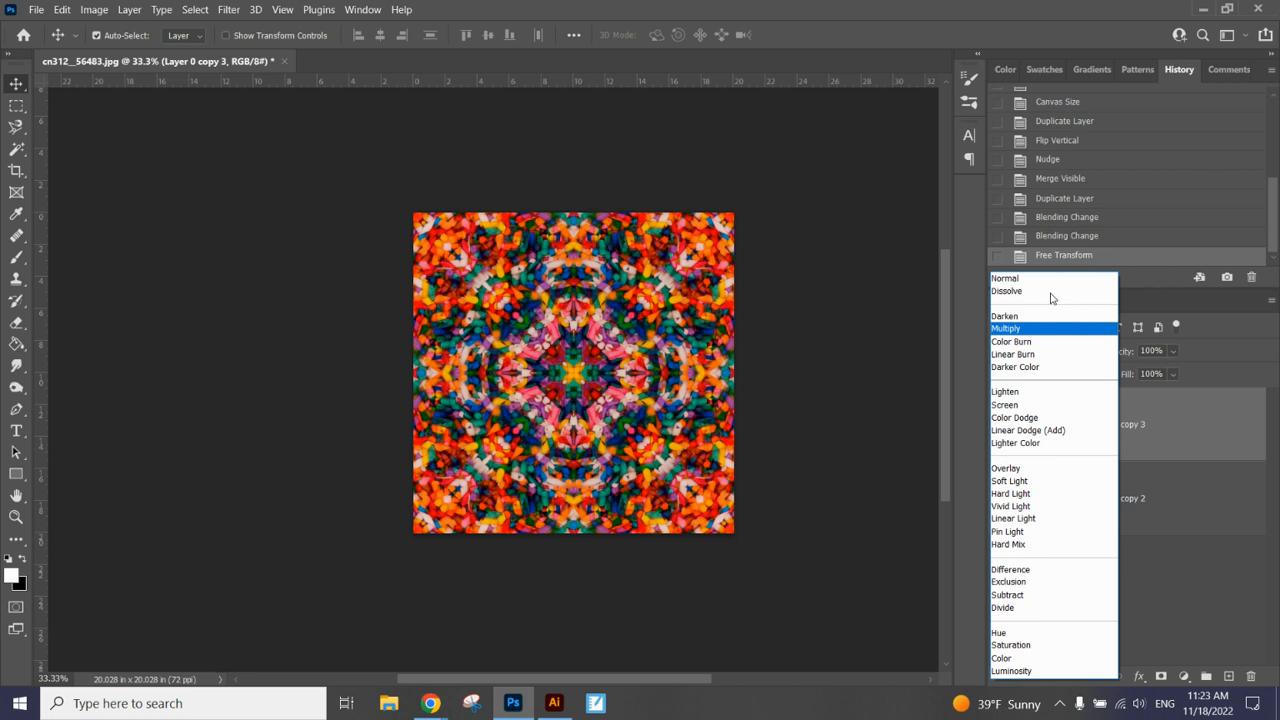
pyautogui.press('Return')
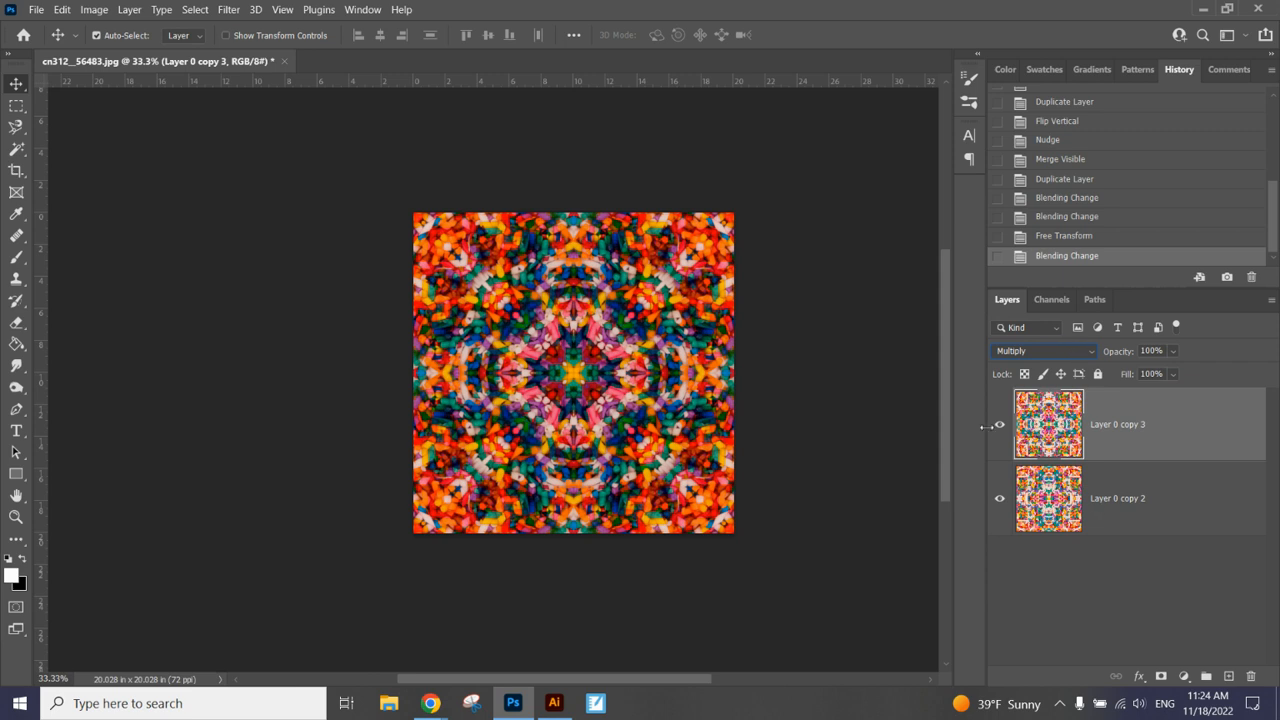
pyautogui.hotkey('ctrl', '+')
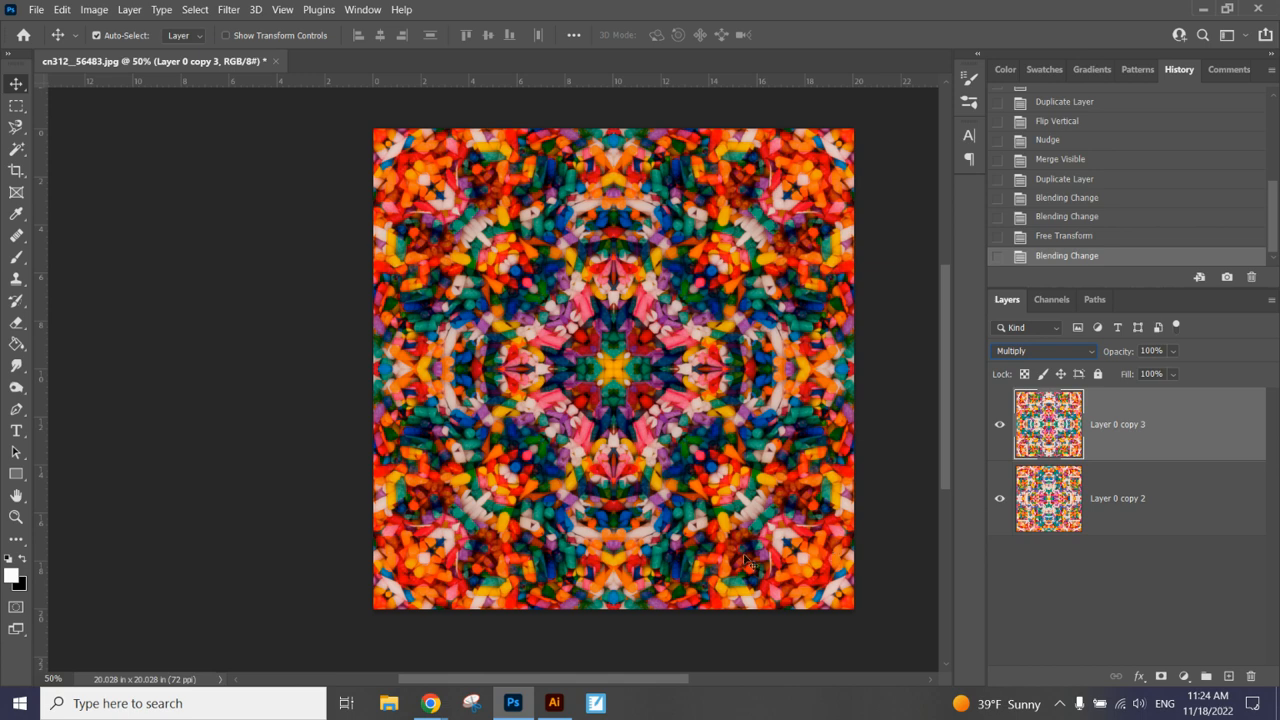
pyautogui.moveTo(430, 703)
pyautogui.click(413, 663)
pyautogui.click(1084, 44)
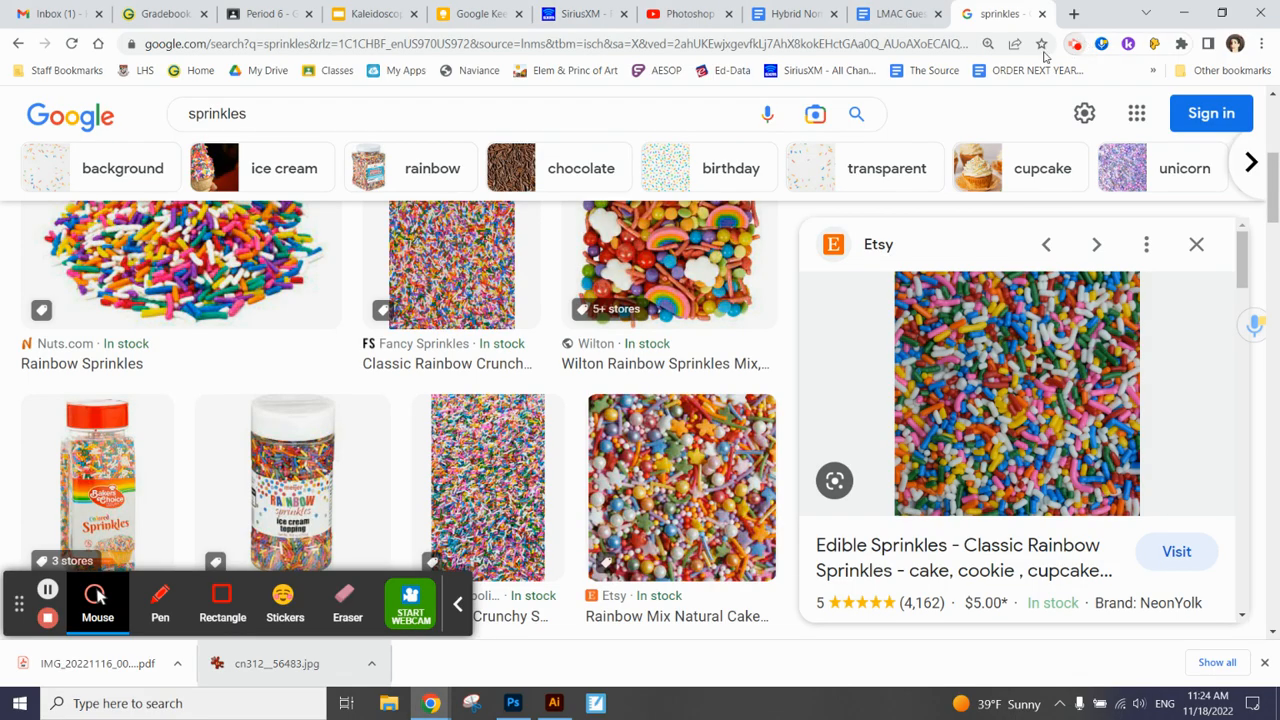